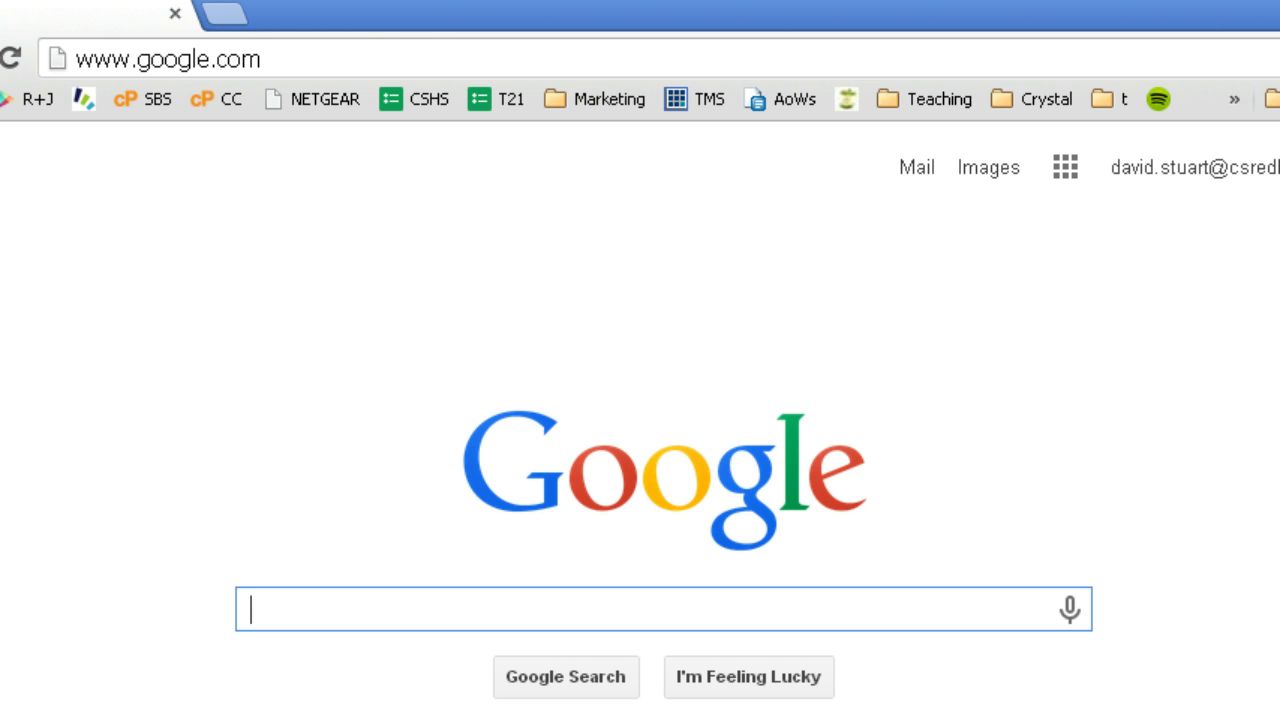
left_click(366, 59)
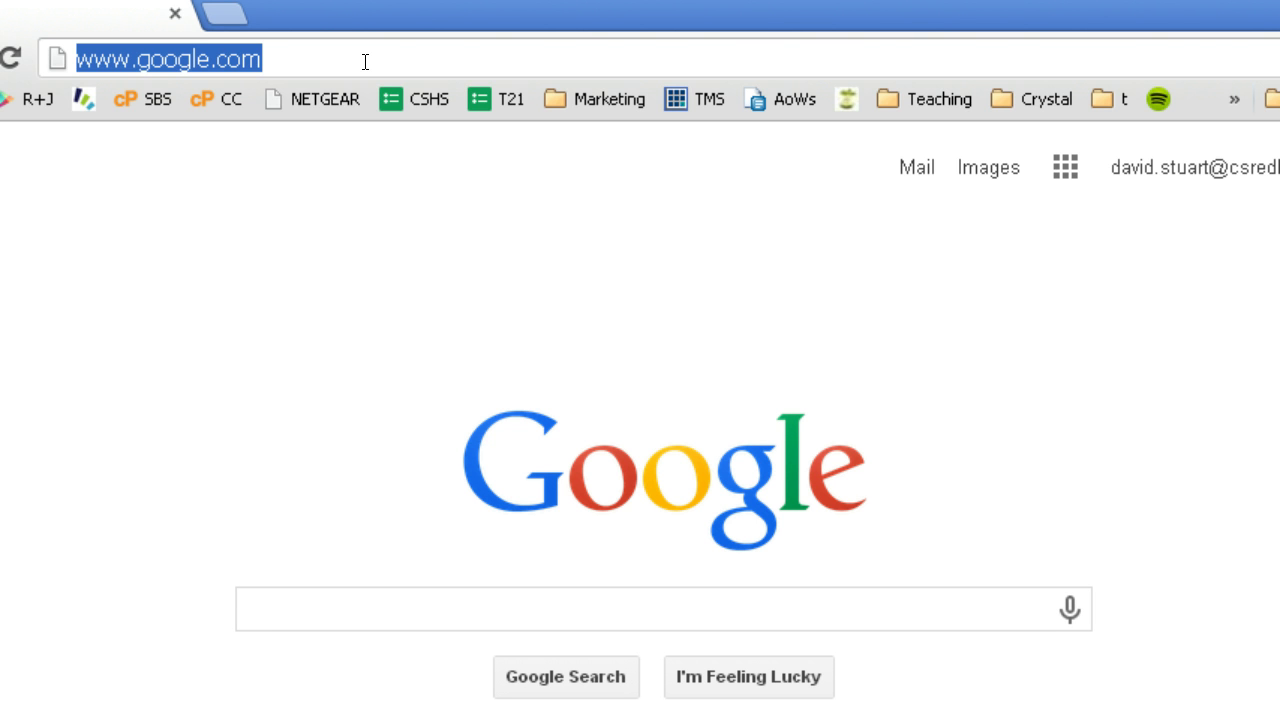
type("number")
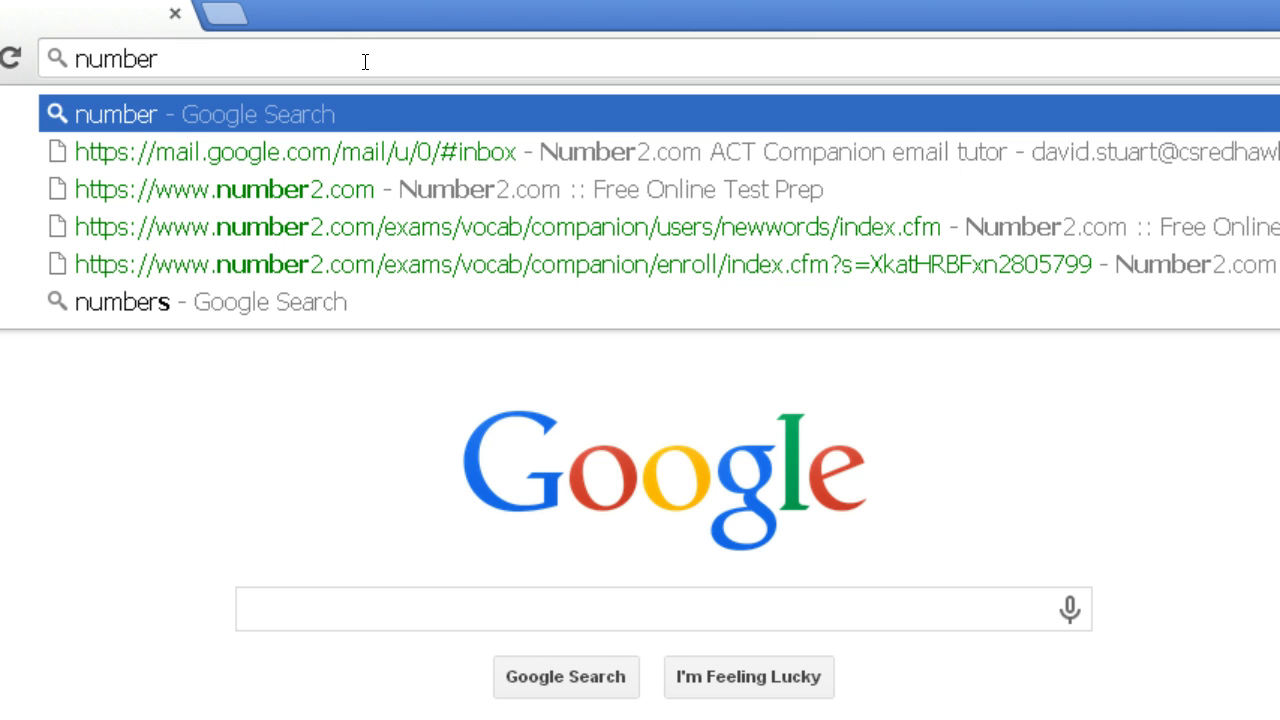
key("Down")
key("Down")
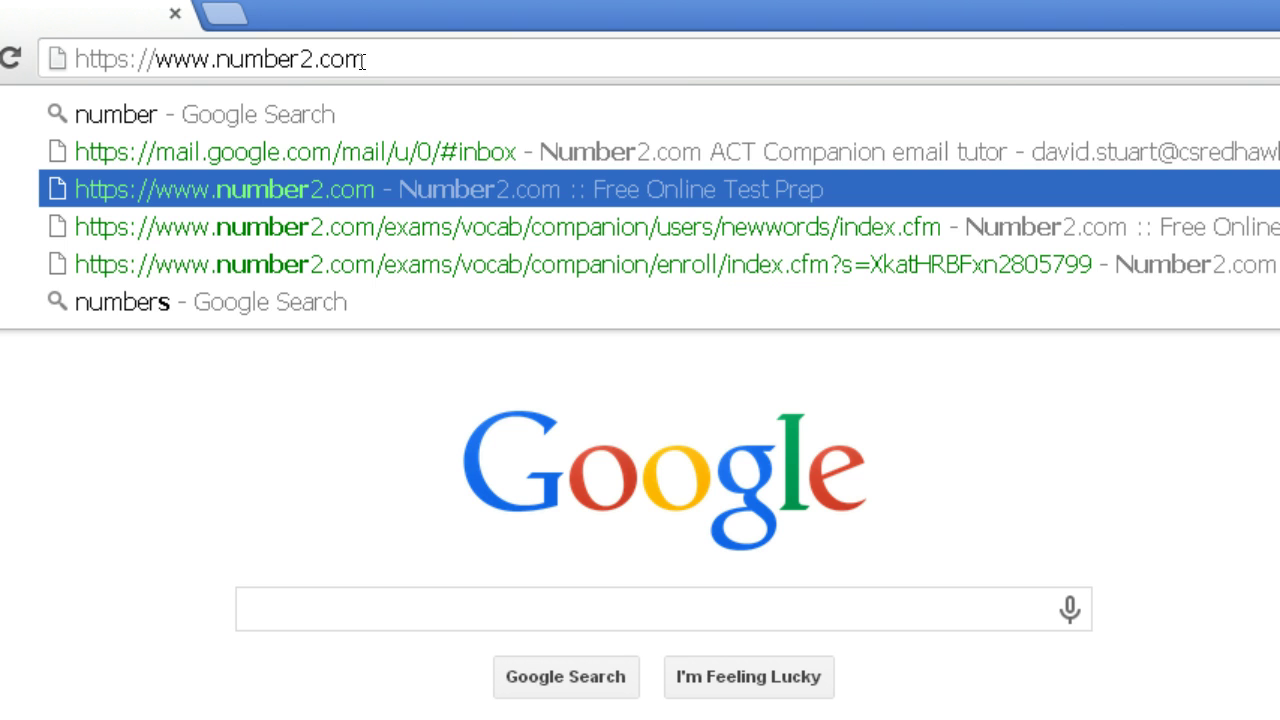
key("Return")
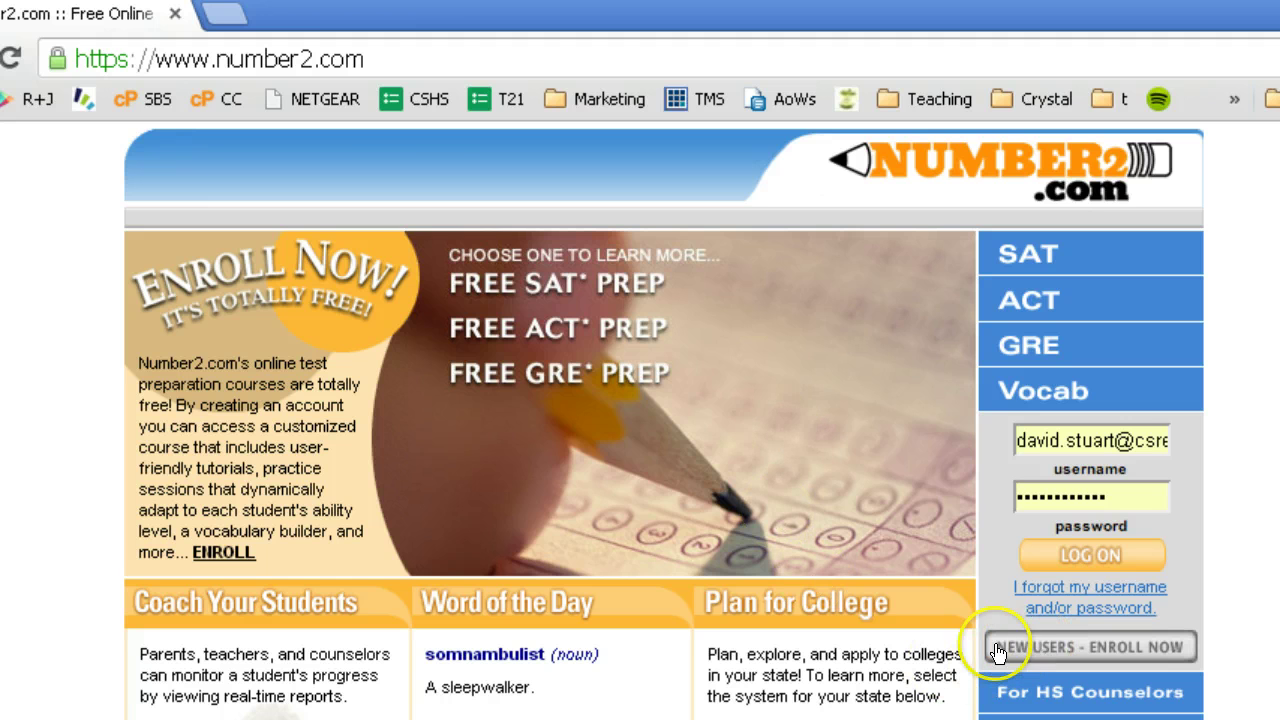
- Start new-user enrollment and choose ACT to reach the free enrollment form
left_click(1074, 650)
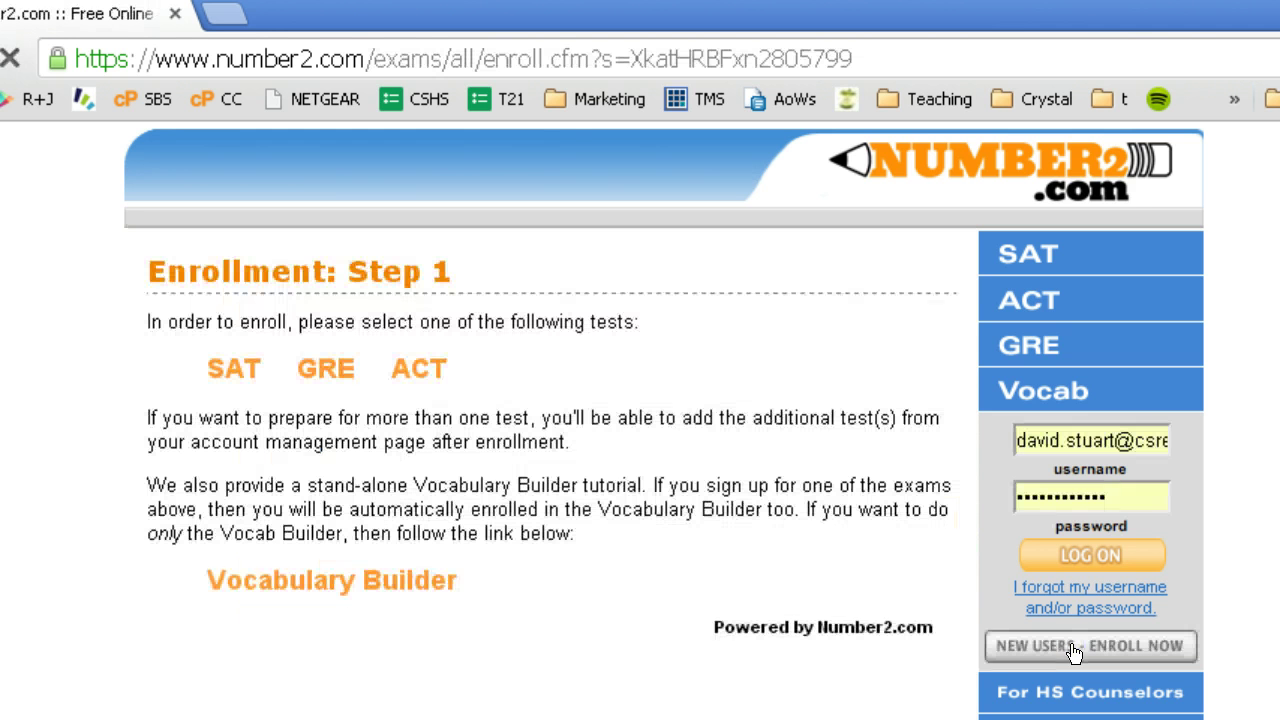
left_click(420, 372)
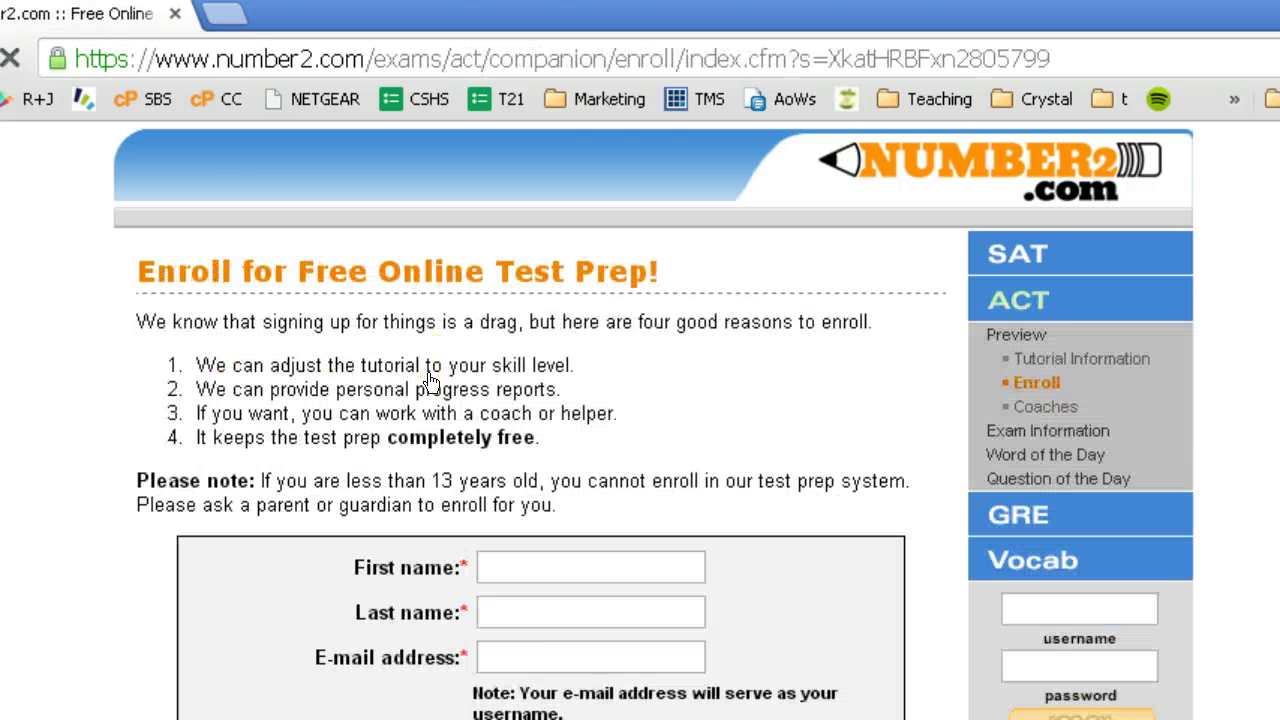
scroll(428, 386, "down", 3)
- Enter the student's first name, last name and personal e-mail address in the form fields
left_click(538, 415)
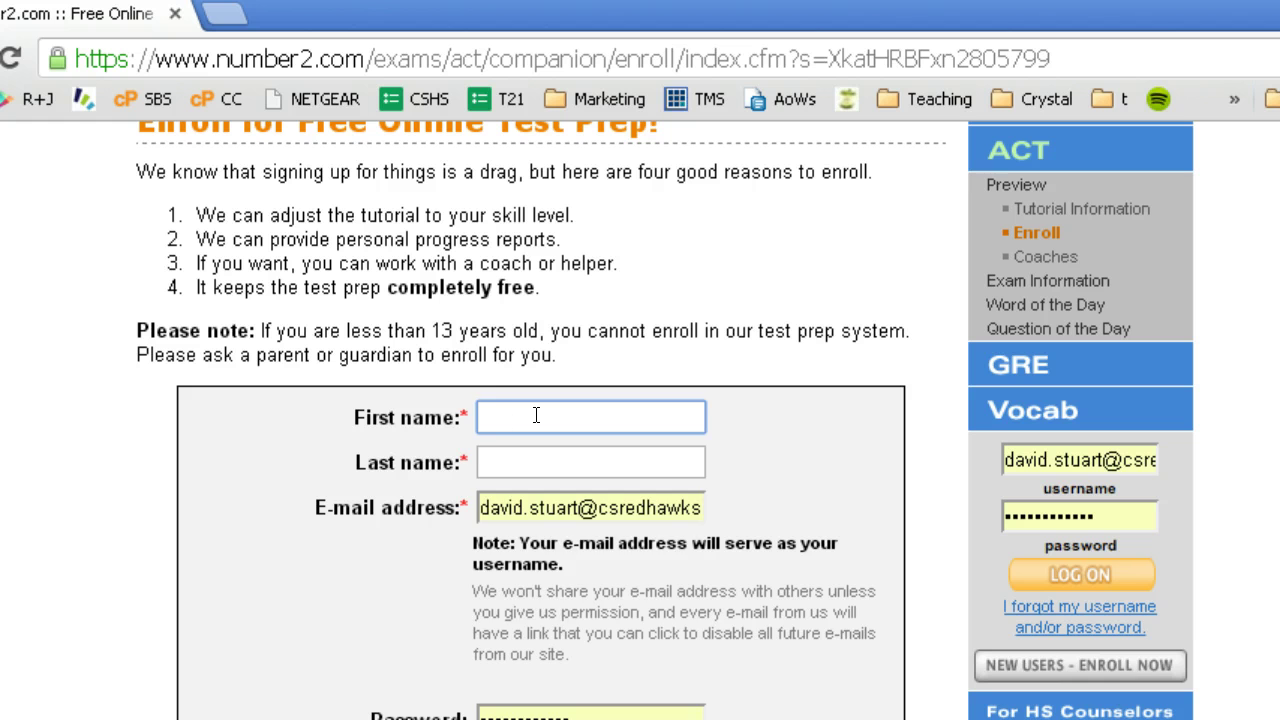
key("Tab")
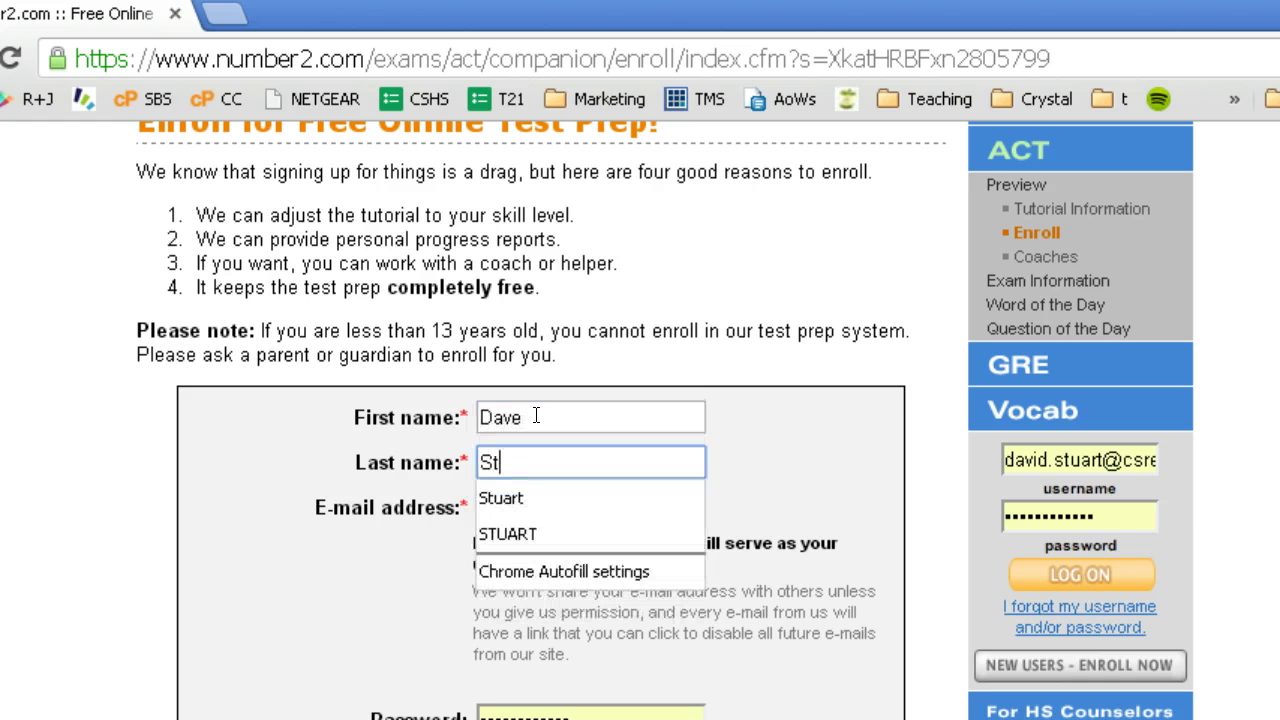
key("Down")
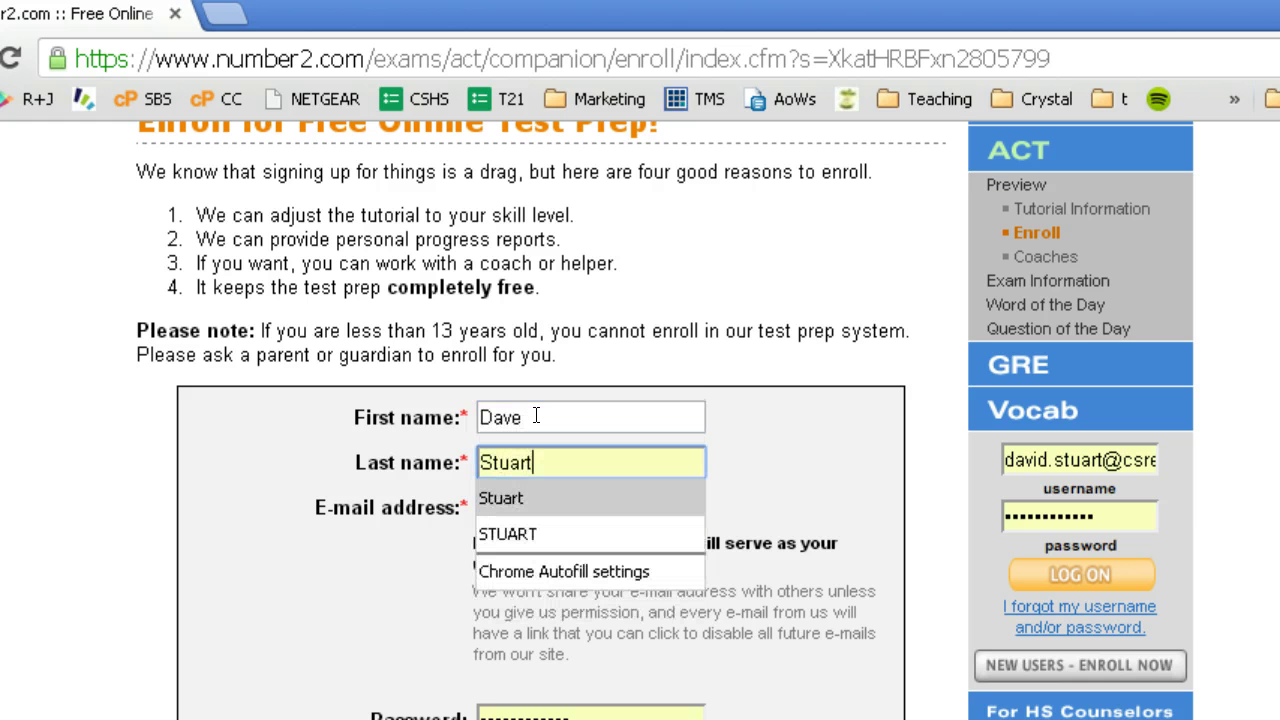
key("Tab")
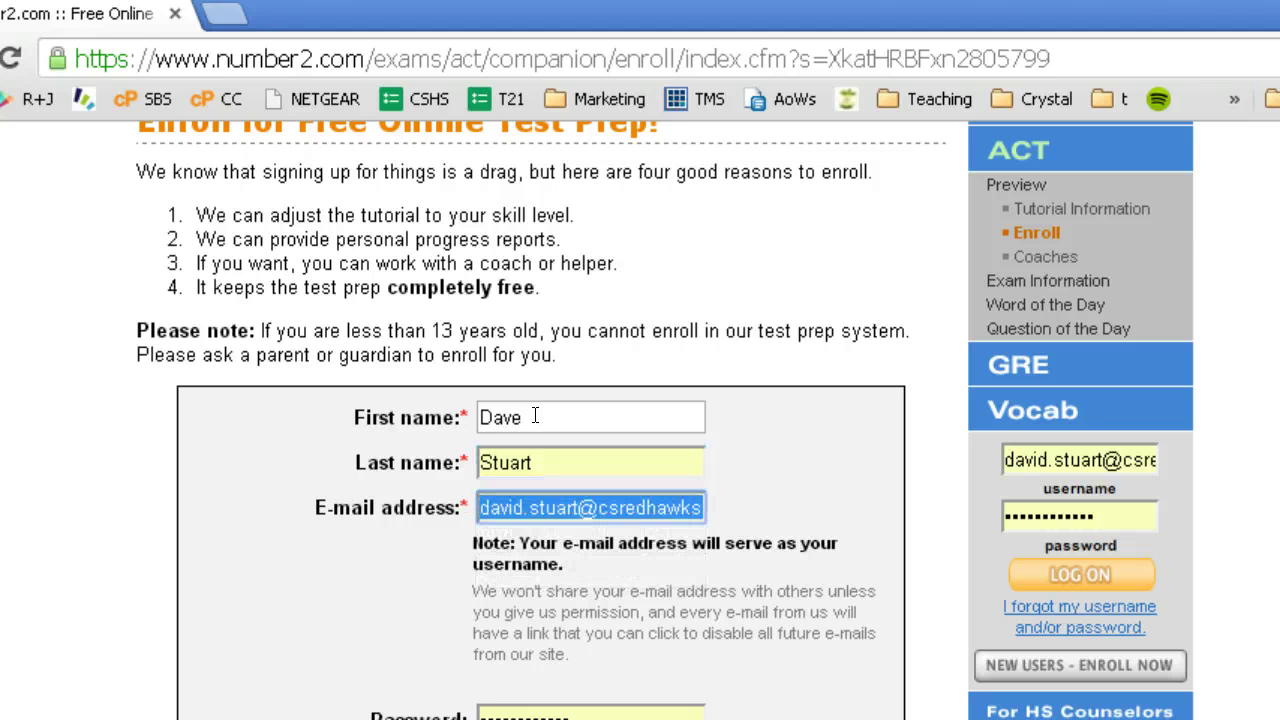
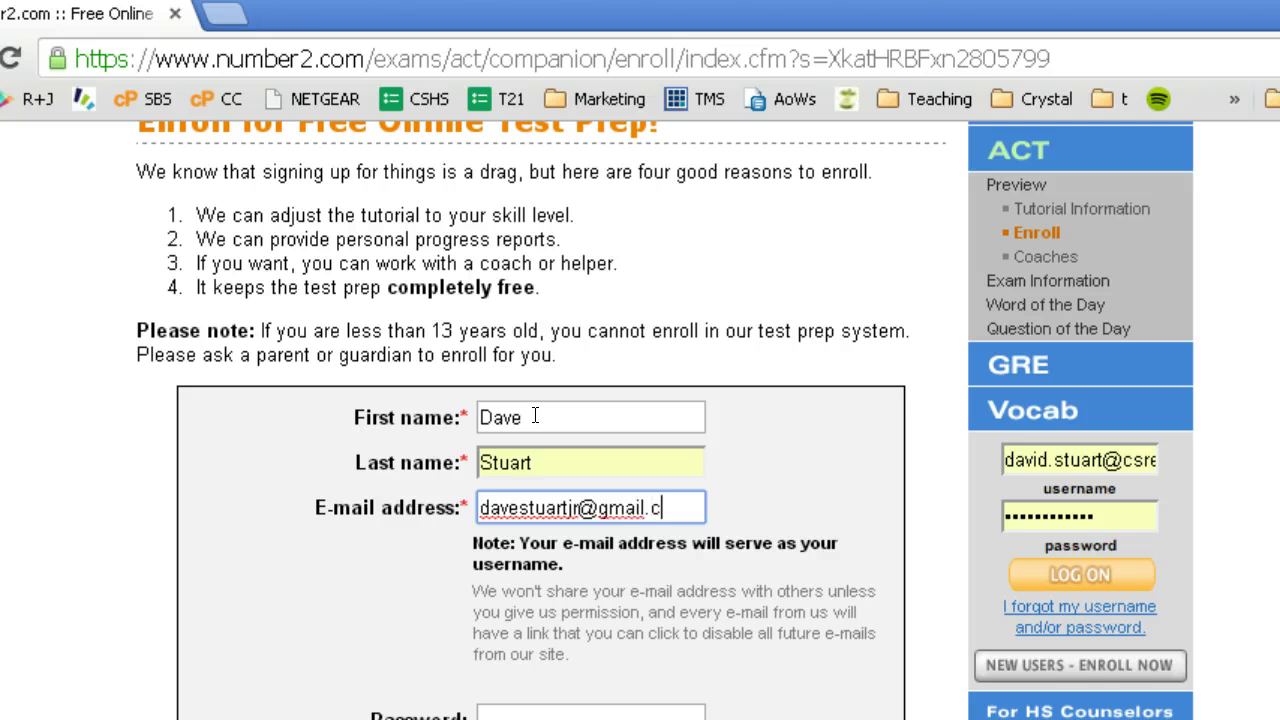
key("Tab")
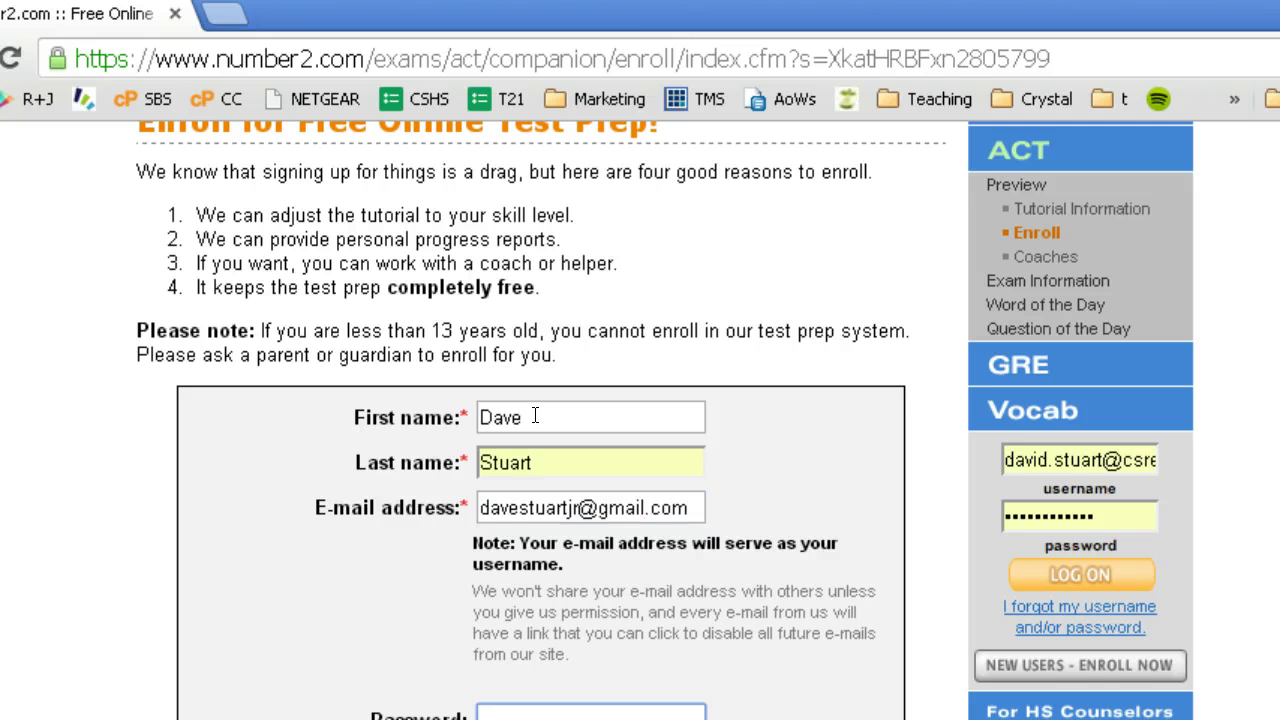
scroll(716, 425, "down", 3)
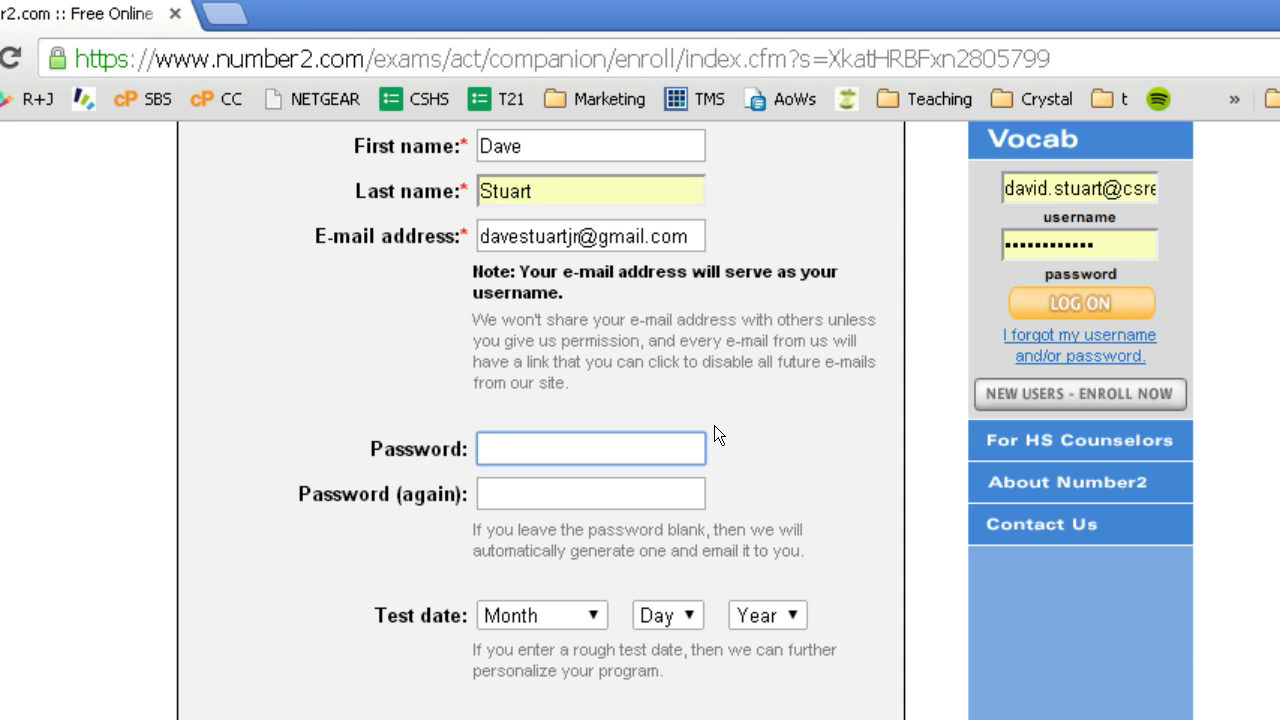
- Type the account password, fixing a typo, and fill the confirm-password field to match
type("******")
key("BackSpace")
key("BackSpace")
key("BackSpace")
key("BackSpace")
key("BackSpace")
key("BackSpace")
type("************")
key("Tab")
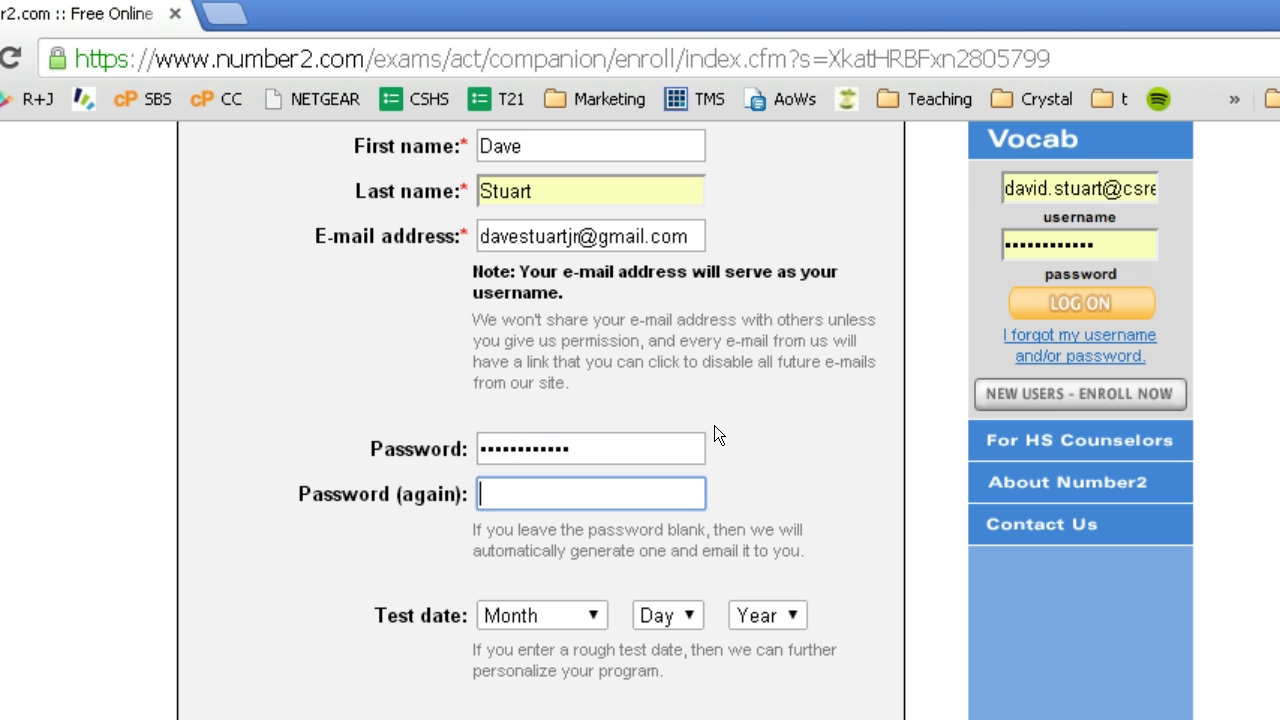
type("*************")
key("Tab")
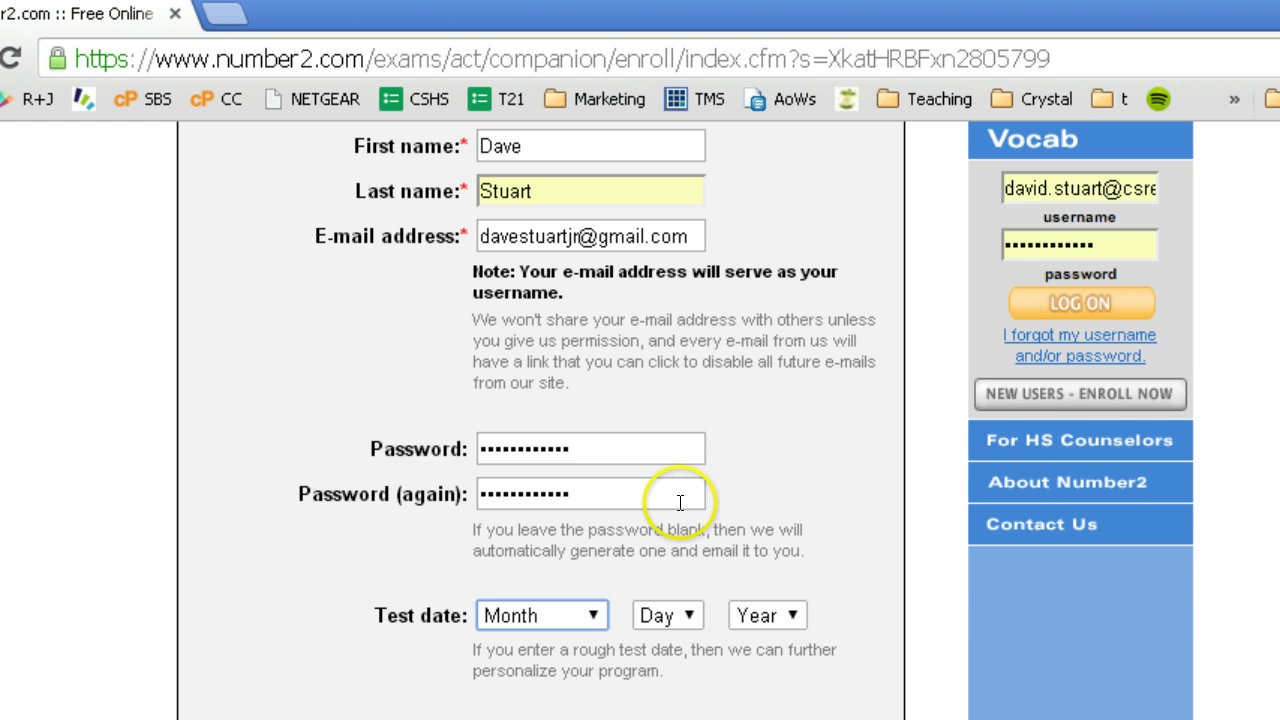
scroll(588, 490, "down", 1)
- Pick March, 3 and 2016 in the test date Month, Day and Year dropdowns
left_click(580, 465)
left_click_drag(578, 464, 527, 566)
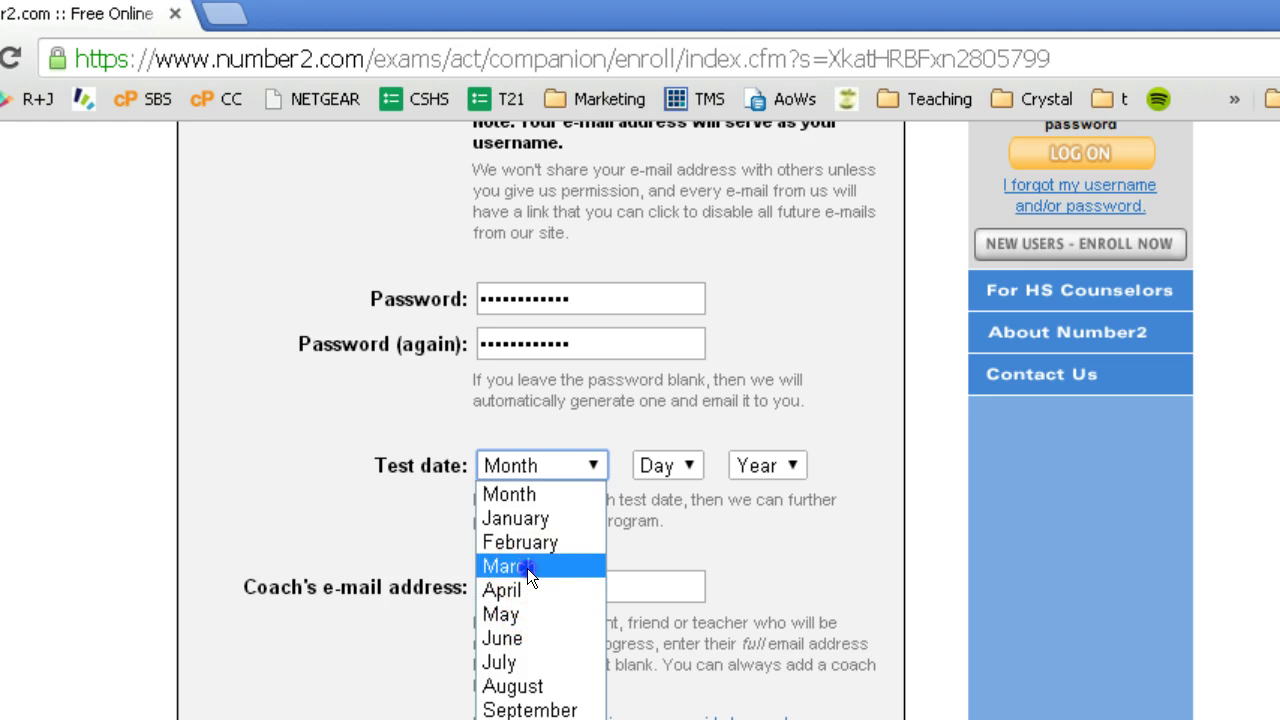
left_click(664, 465)
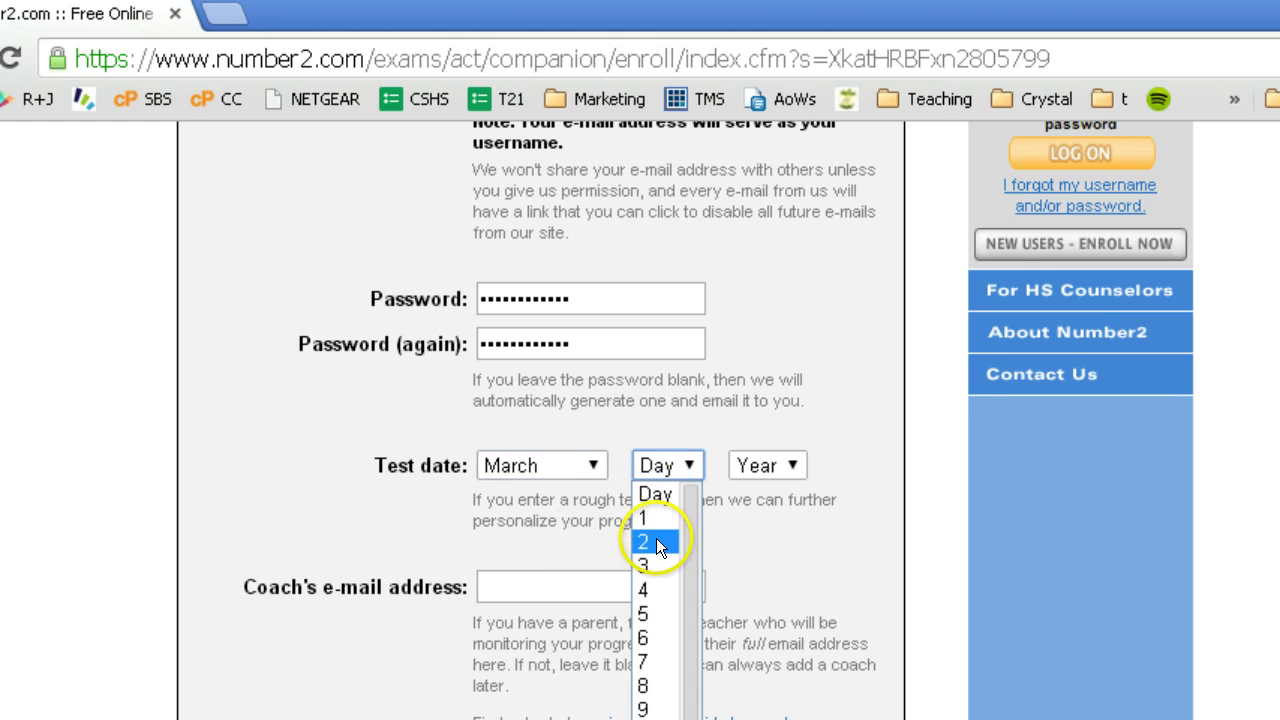
left_click(651, 560)
left_click(752, 466)
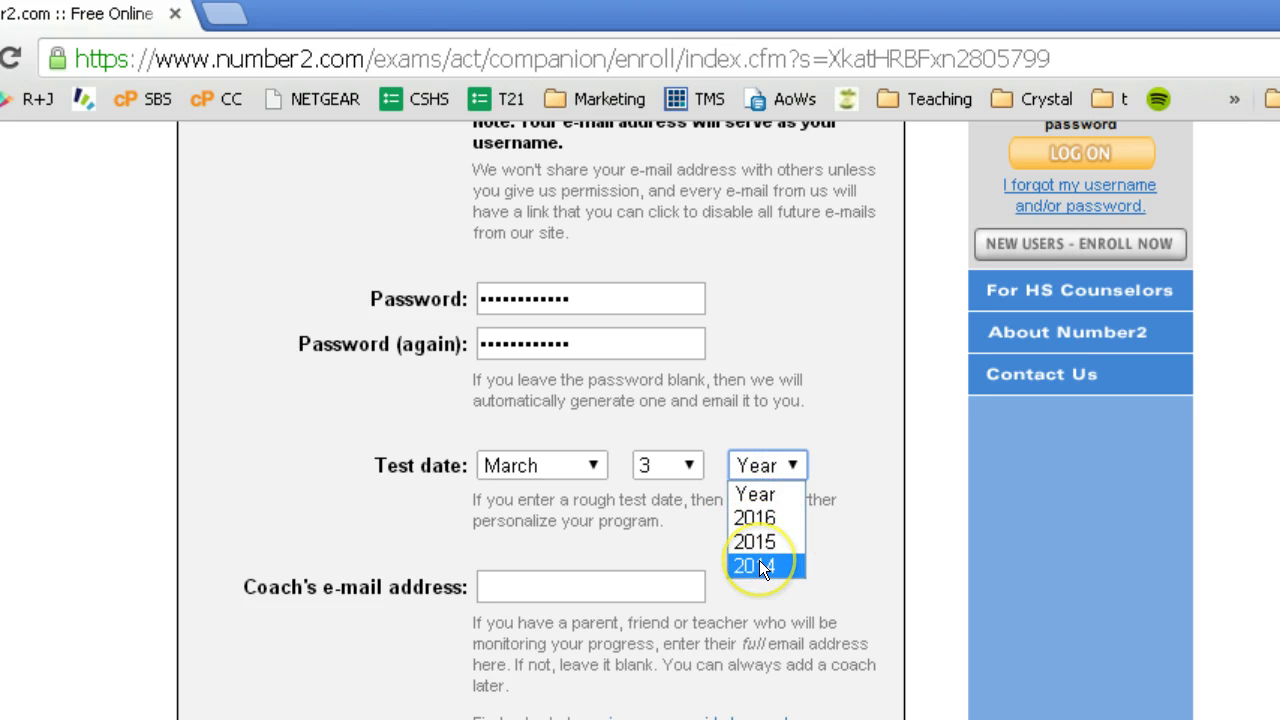
left_click(761, 515)
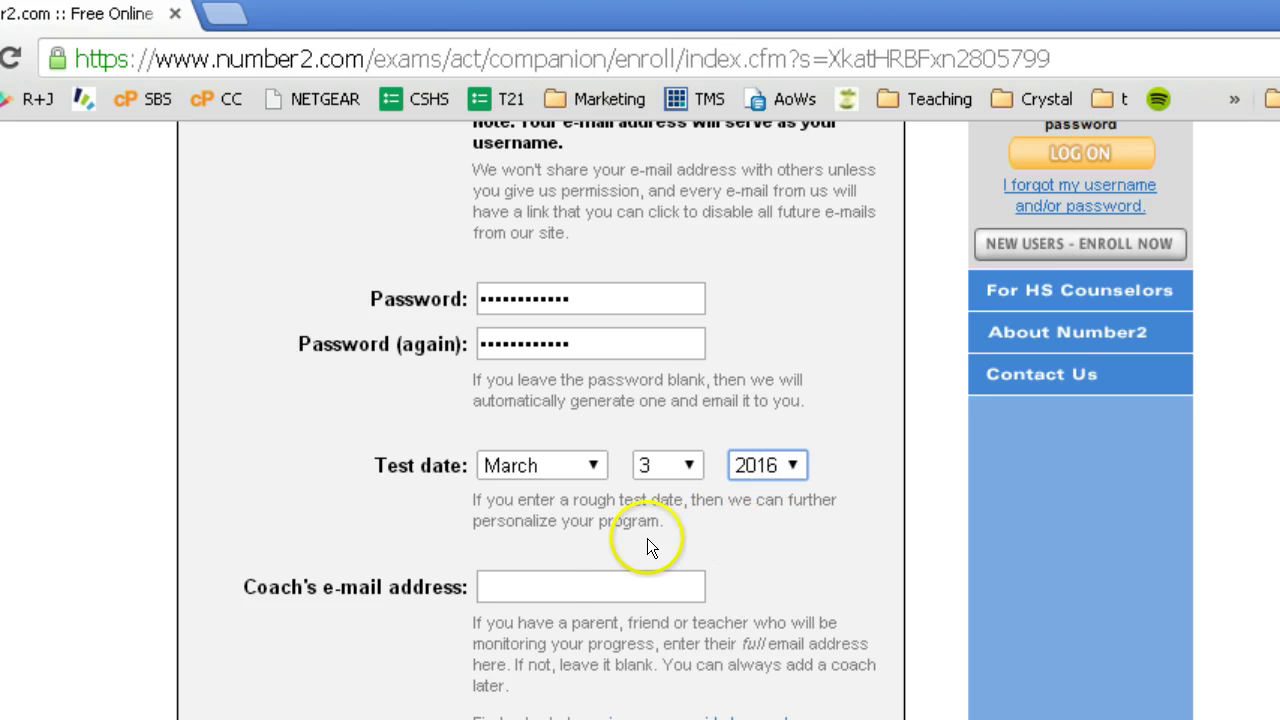
left_click(601, 587)
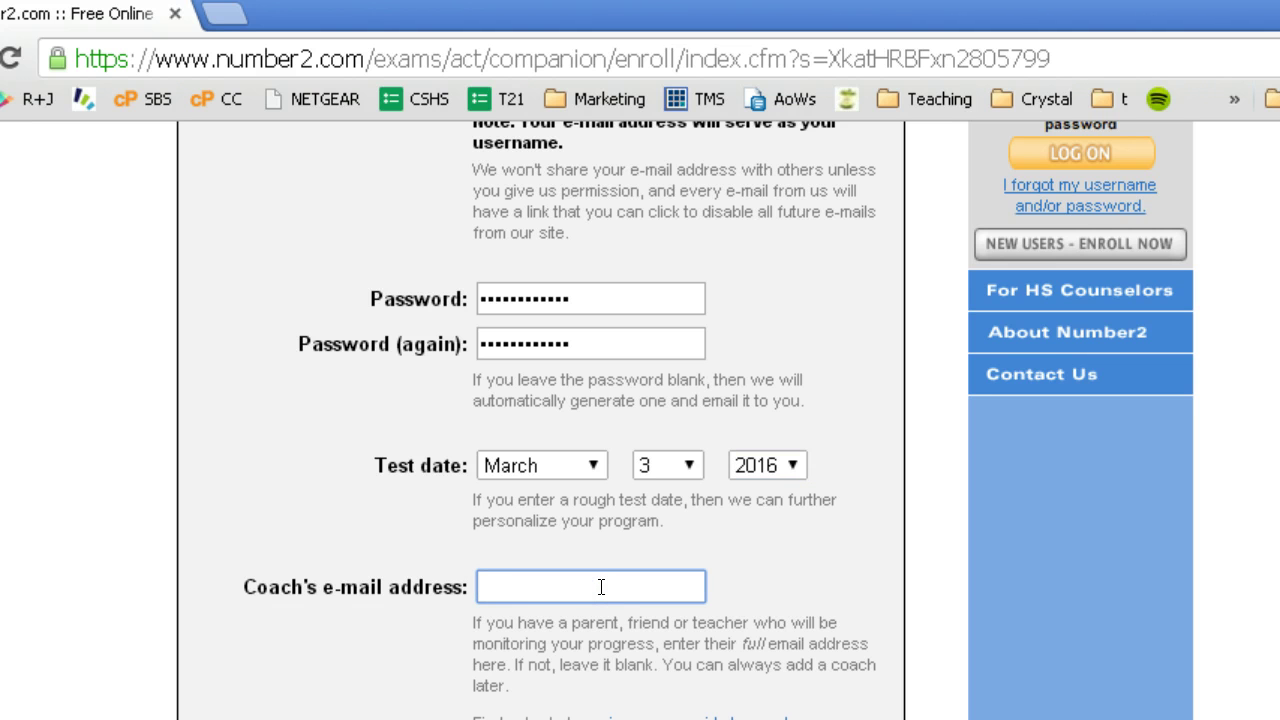
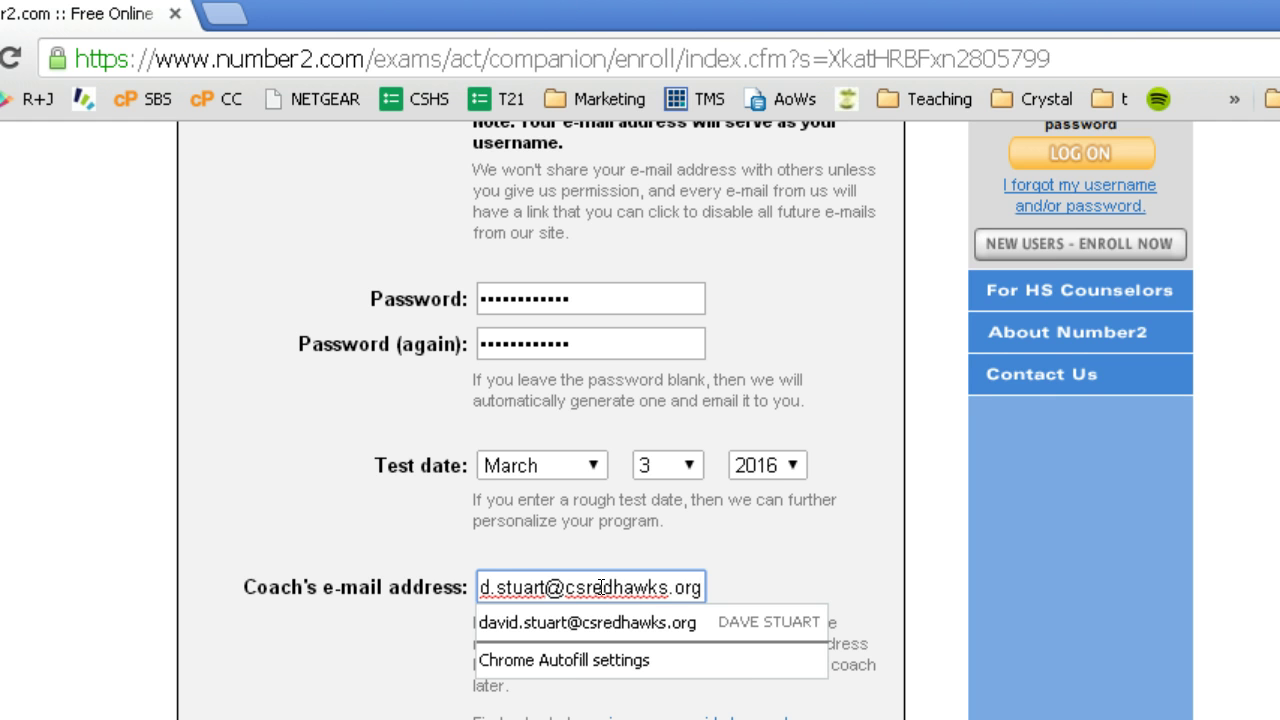
- Enter the coach's e-mail address, dismiss autofill and review the typed address
key("Tab")
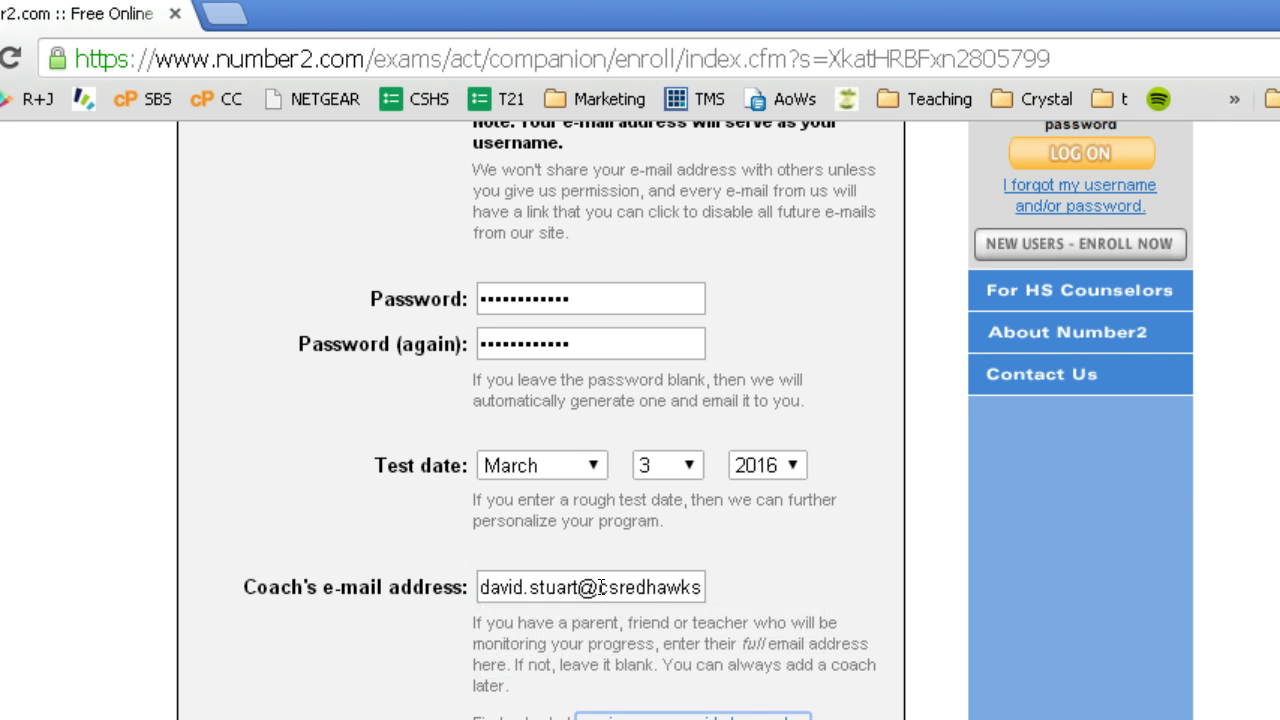
left_click(600, 587)
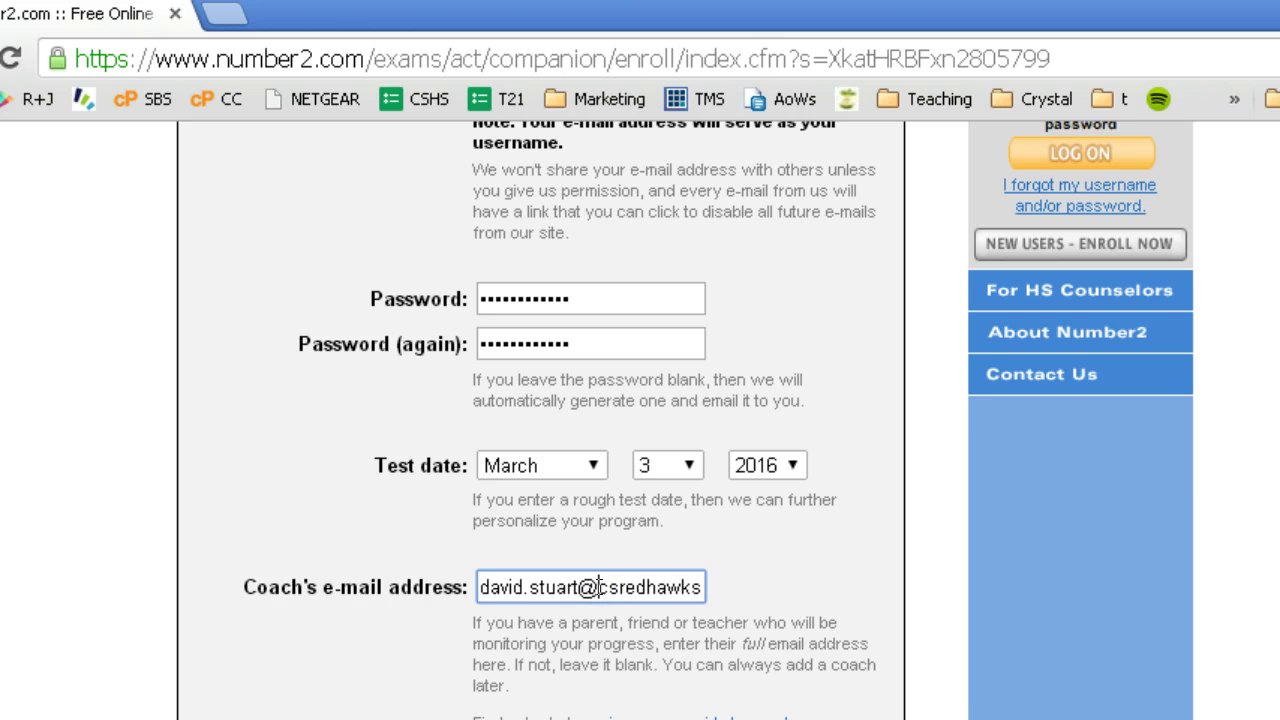
key("End")
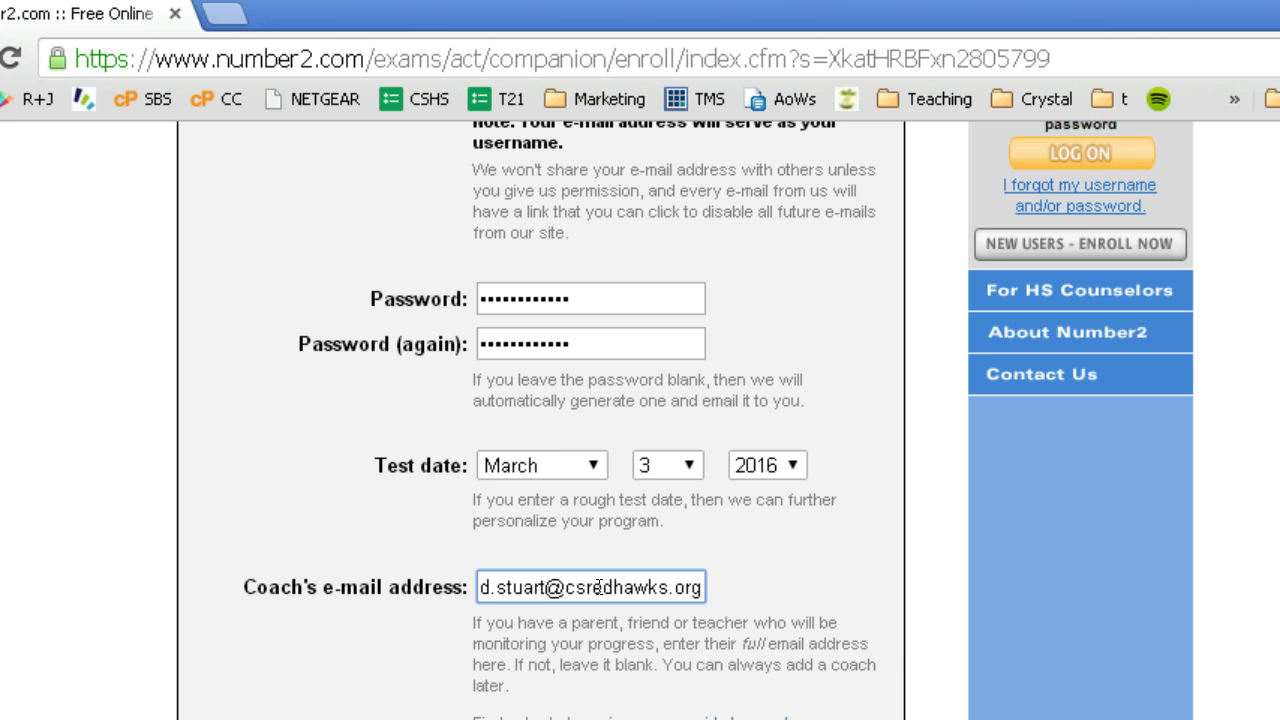
key("Left")
key("Left")
key("Left")
key("Left")
key("Left")
key("Left")
key("Left")
key("Left")
key("Left")
key("Left")
key("Left")
key("Left")
key("Left")
key("Left")
key("Left")
key("Left")
key("Left")
key("Left")
key("Left")
key("Left")
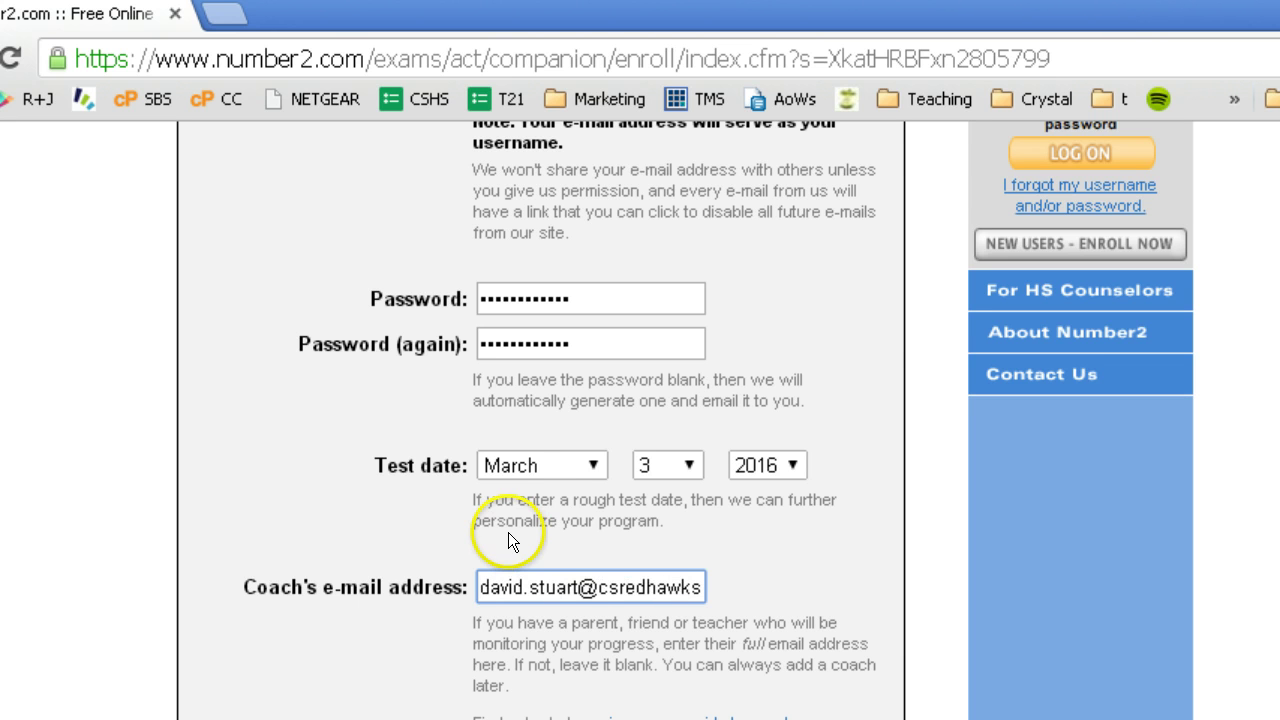
left_click(812, 550)
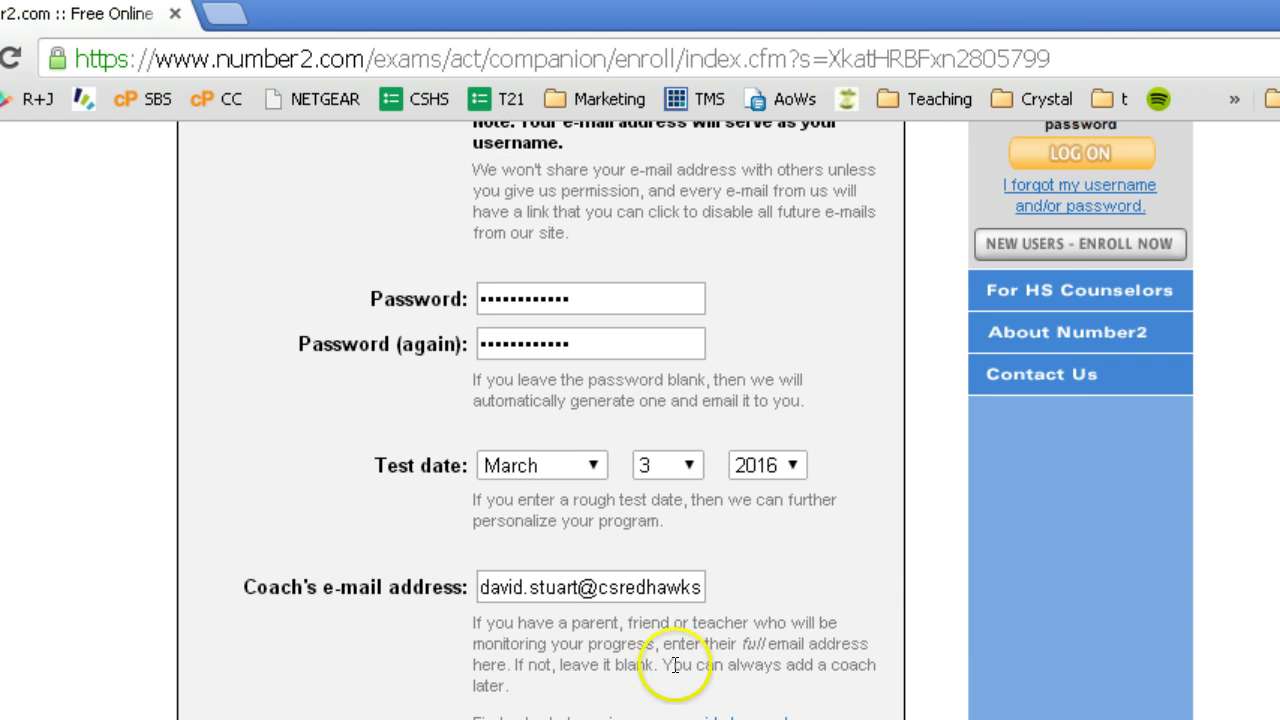
- Recheck the coach's address and submit the page with 'next page >>>'
left_click_drag(708, 716, 860, 719)
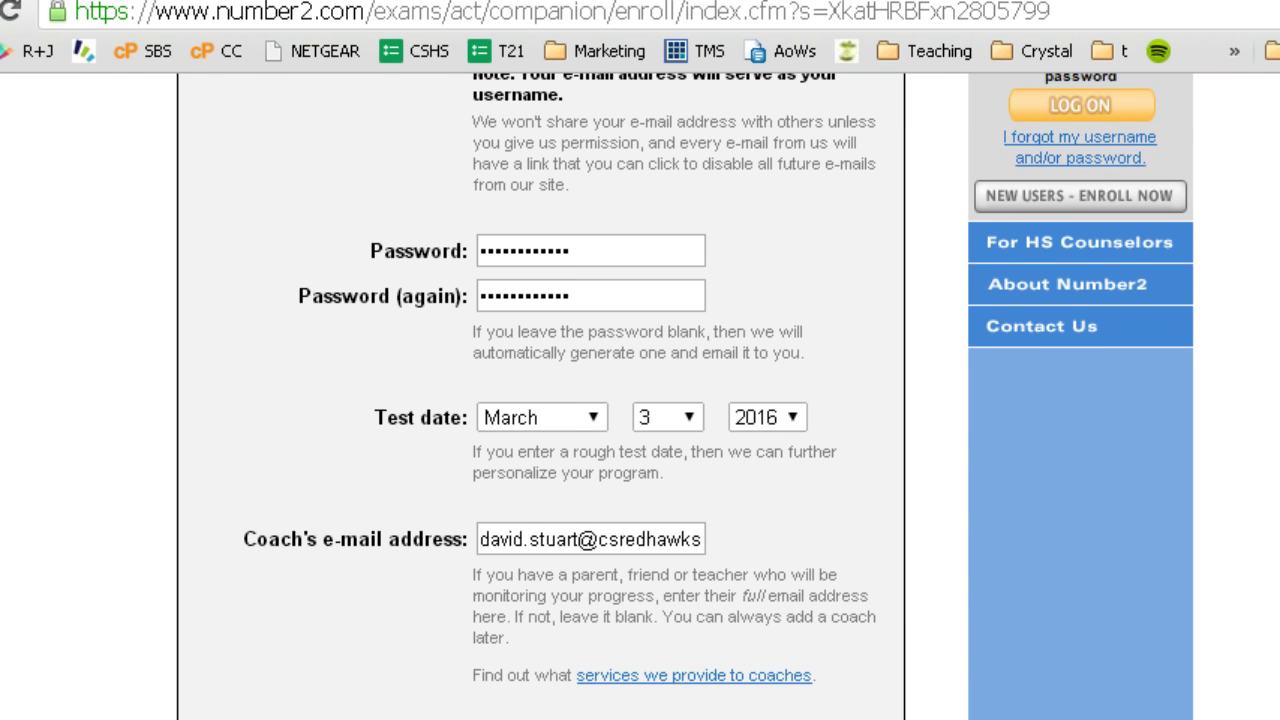
left_click(862, 686)
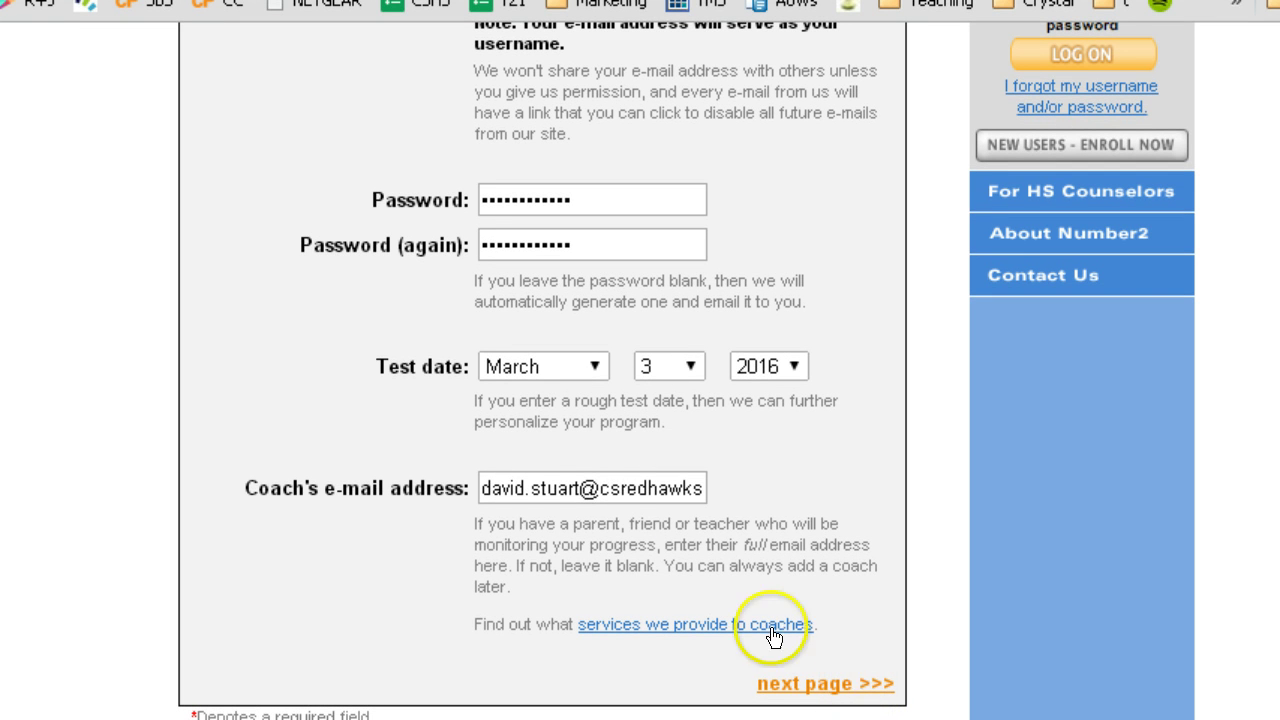
left_click(491, 488)
left_click_drag(482, 488, 857, 451)
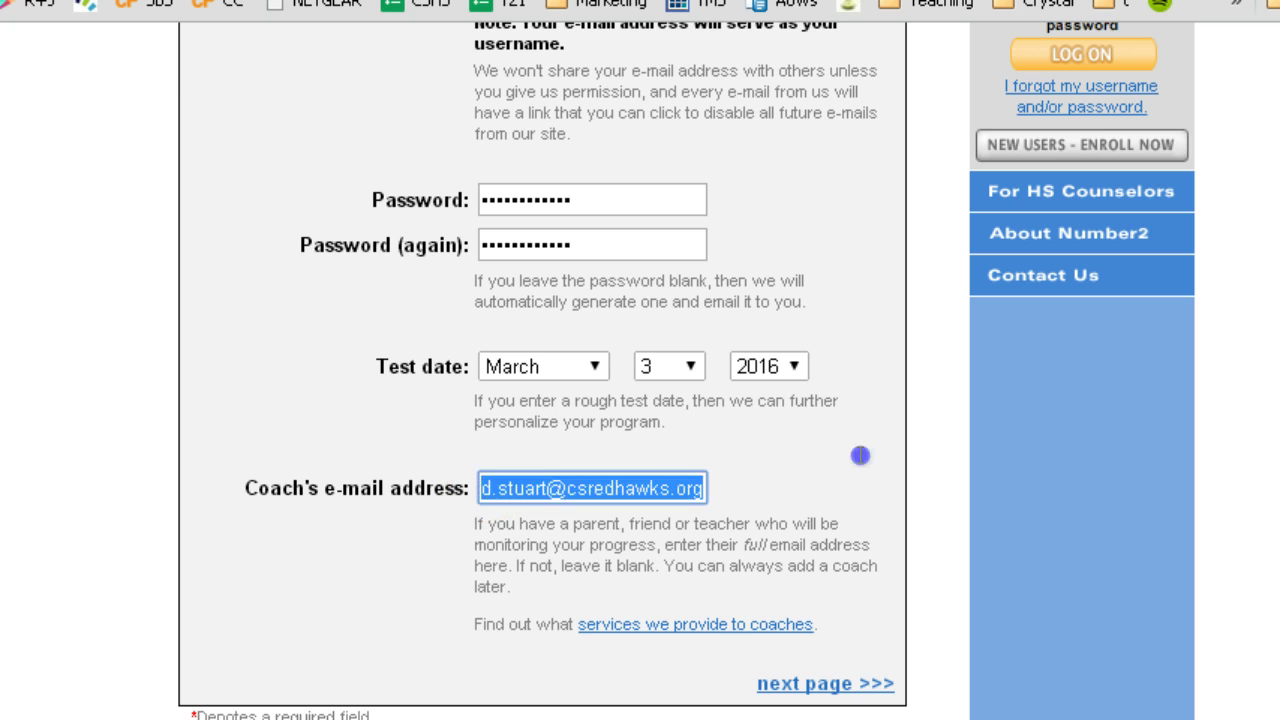
left_click(877, 686)
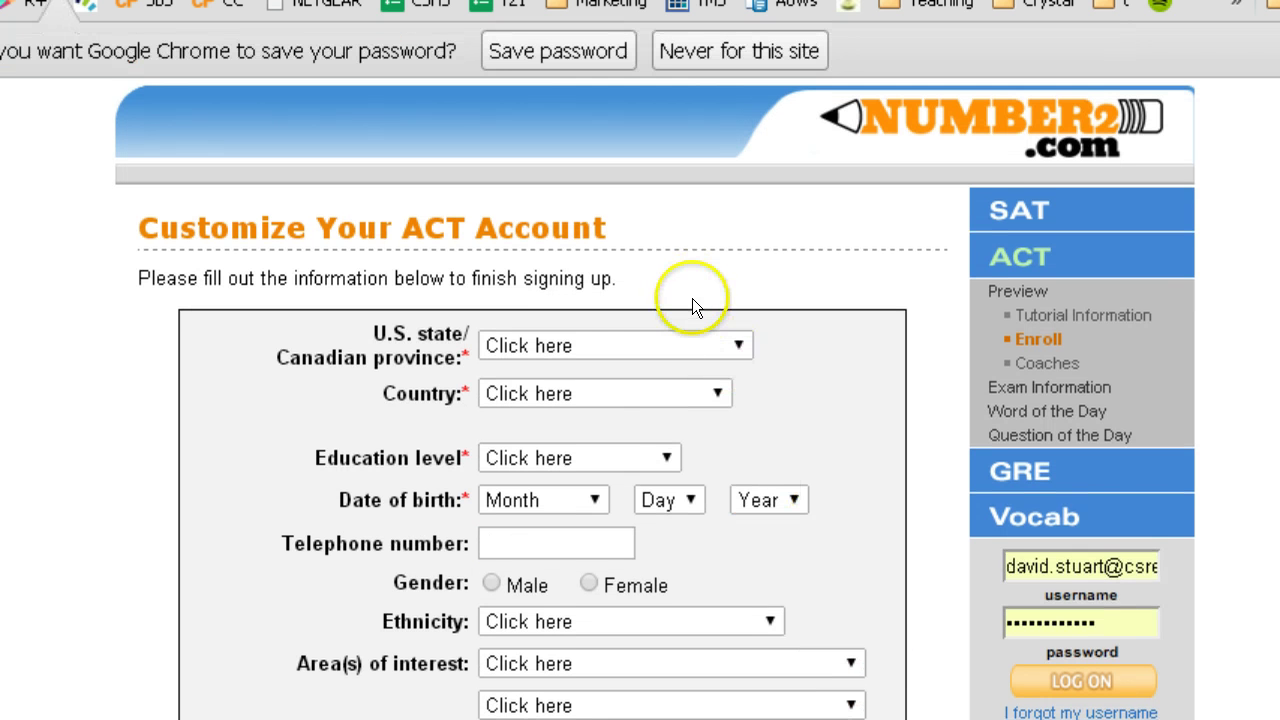
- Save the password in Chrome and choose Michigan, United States of America and 9th grade
left_click(590, 56)
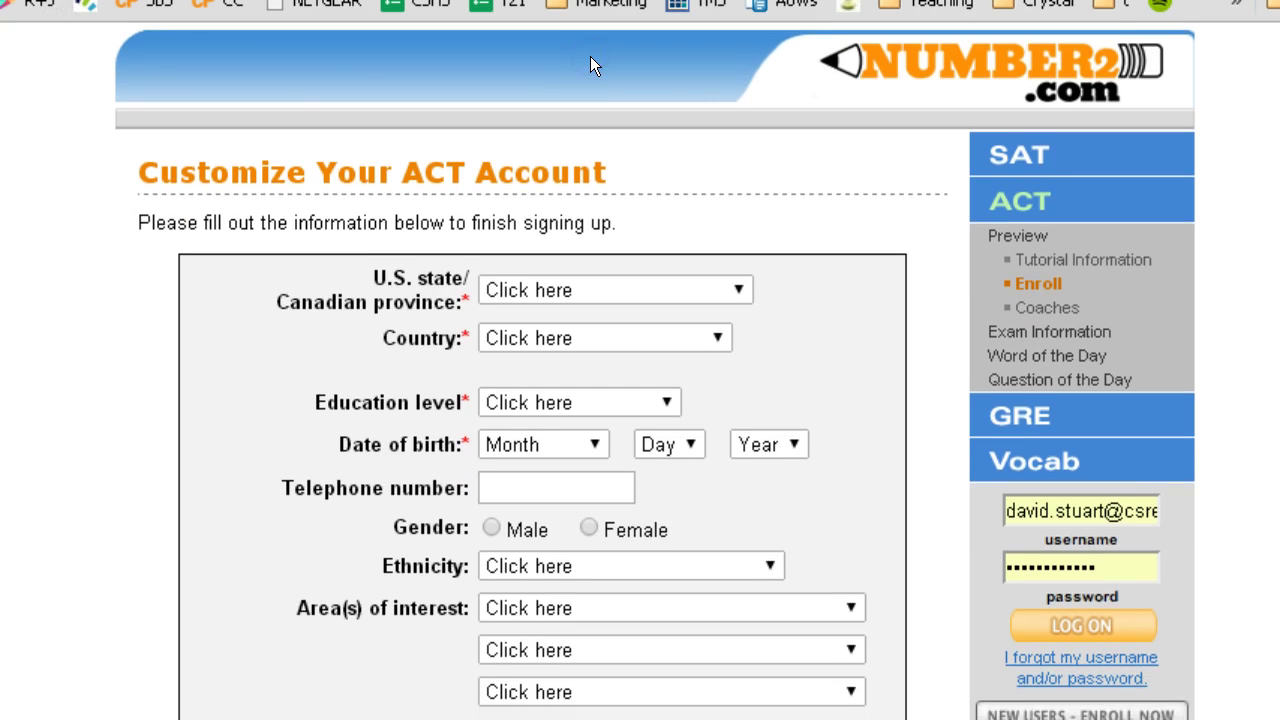
left_click(578, 278)
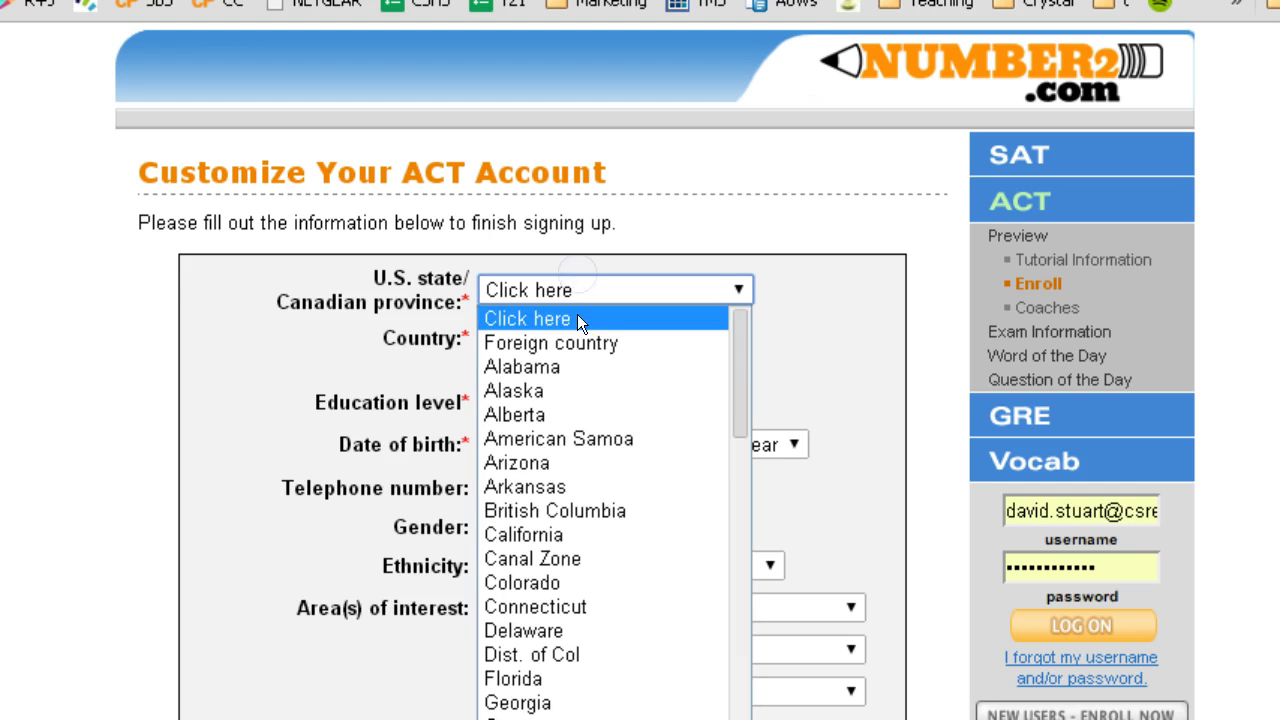
scroll(586, 450, "down", 3)
scroll(584, 457, "down", 2)
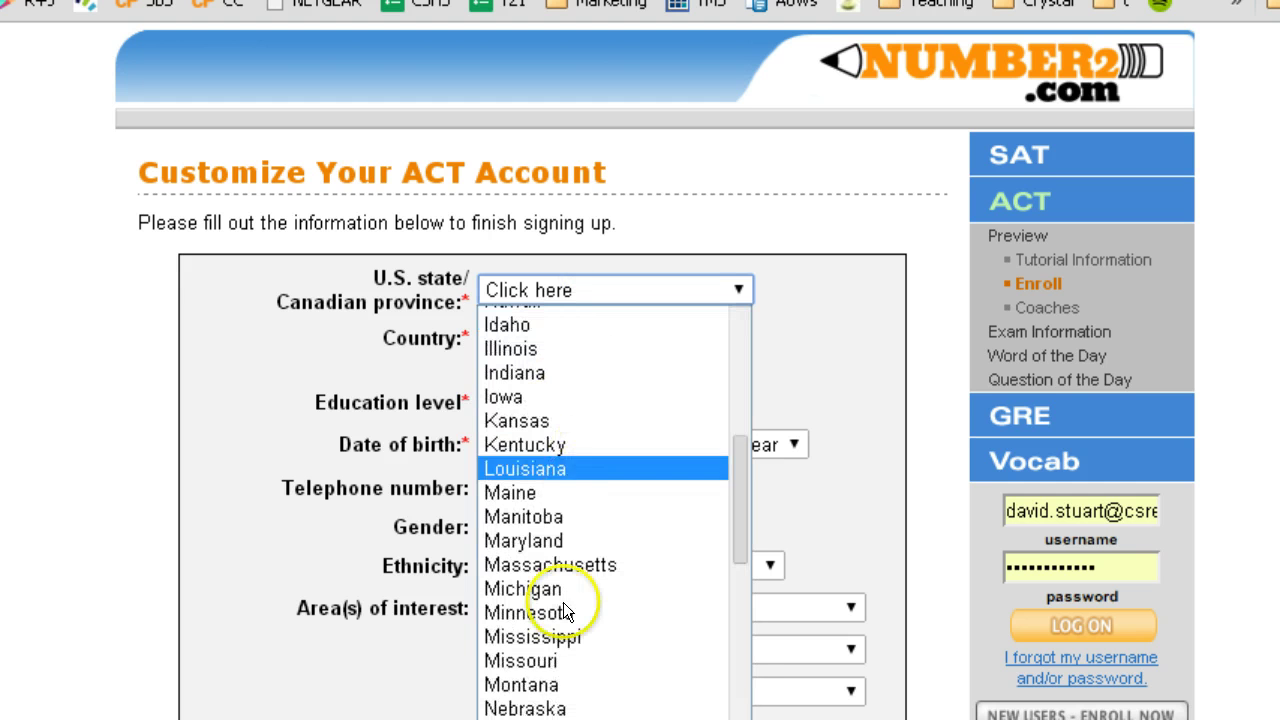
left_click(557, 583)
left_click(539, 343)
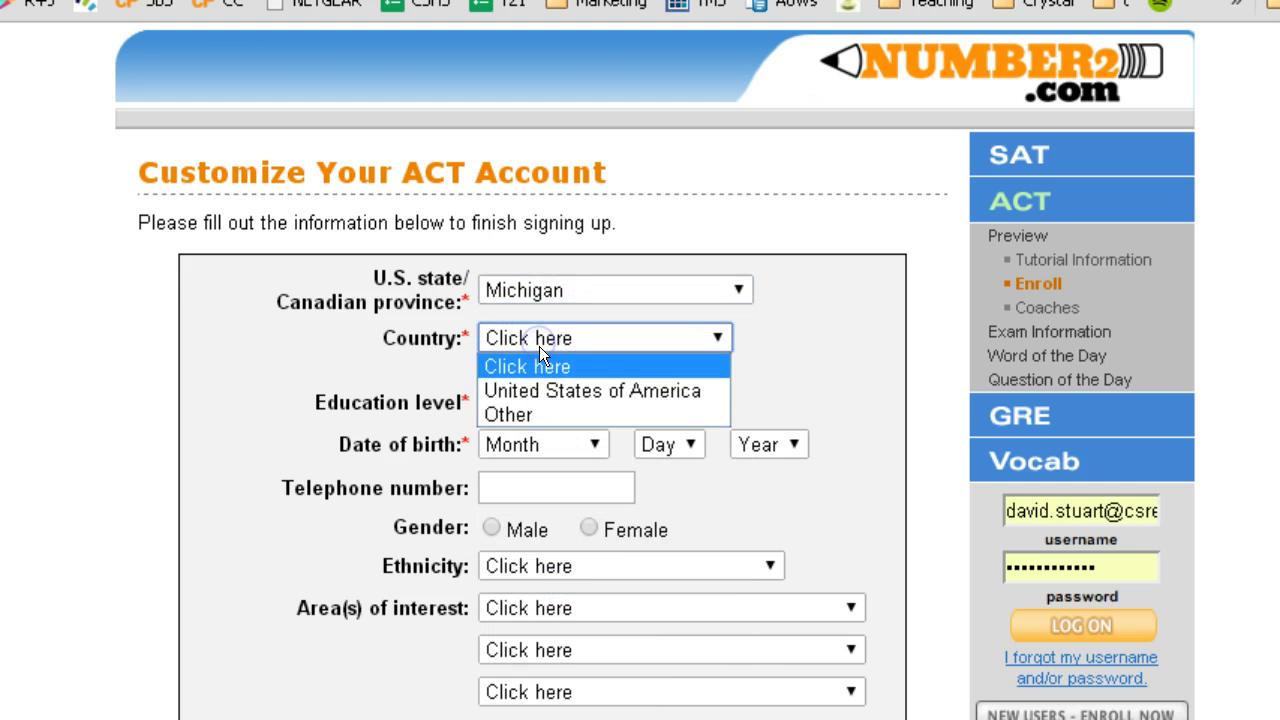
left_click(539, 385)
left_click(536, 407)
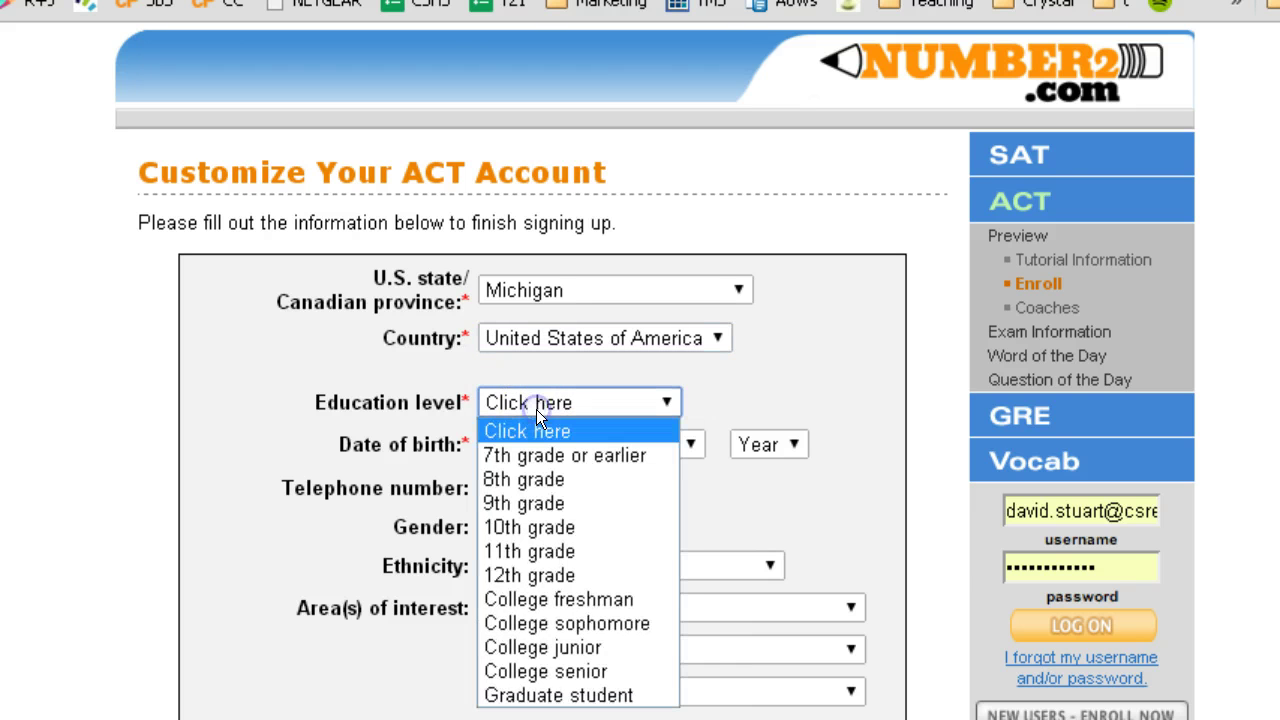
left_click(559, 503)
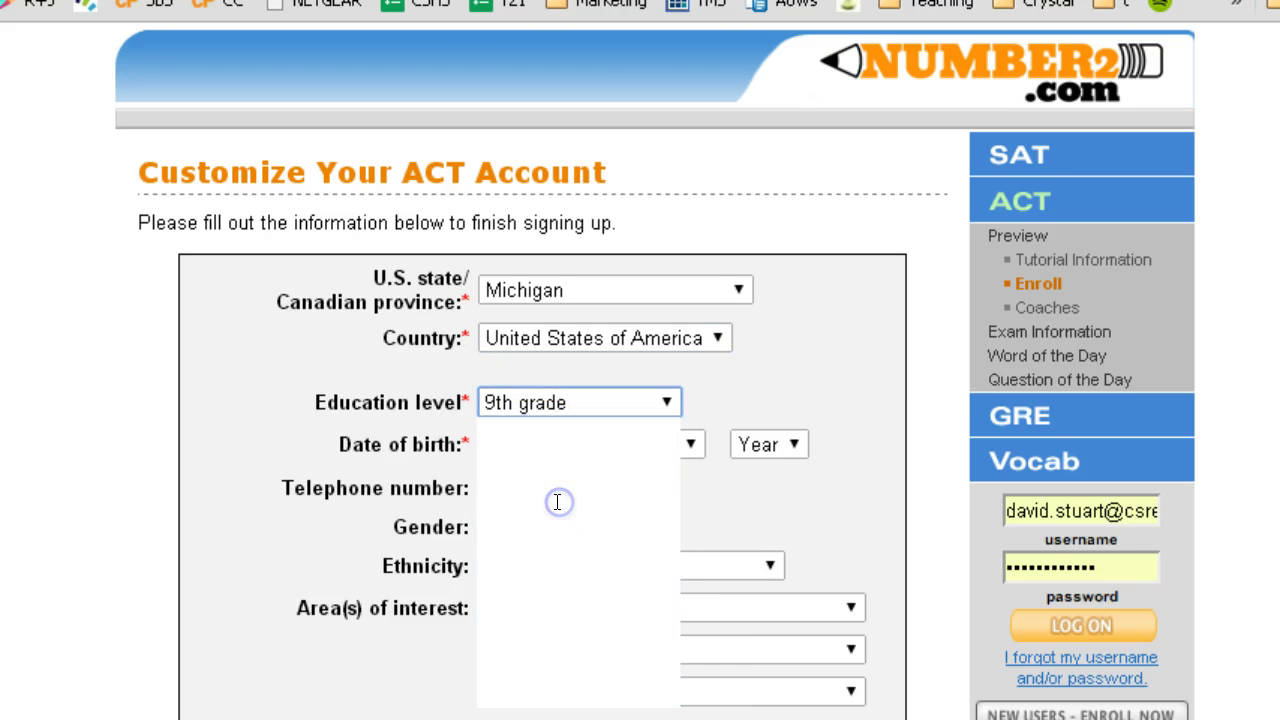
- Set the birth date dropdowns to March 1, 1984
left_click(562, 448)
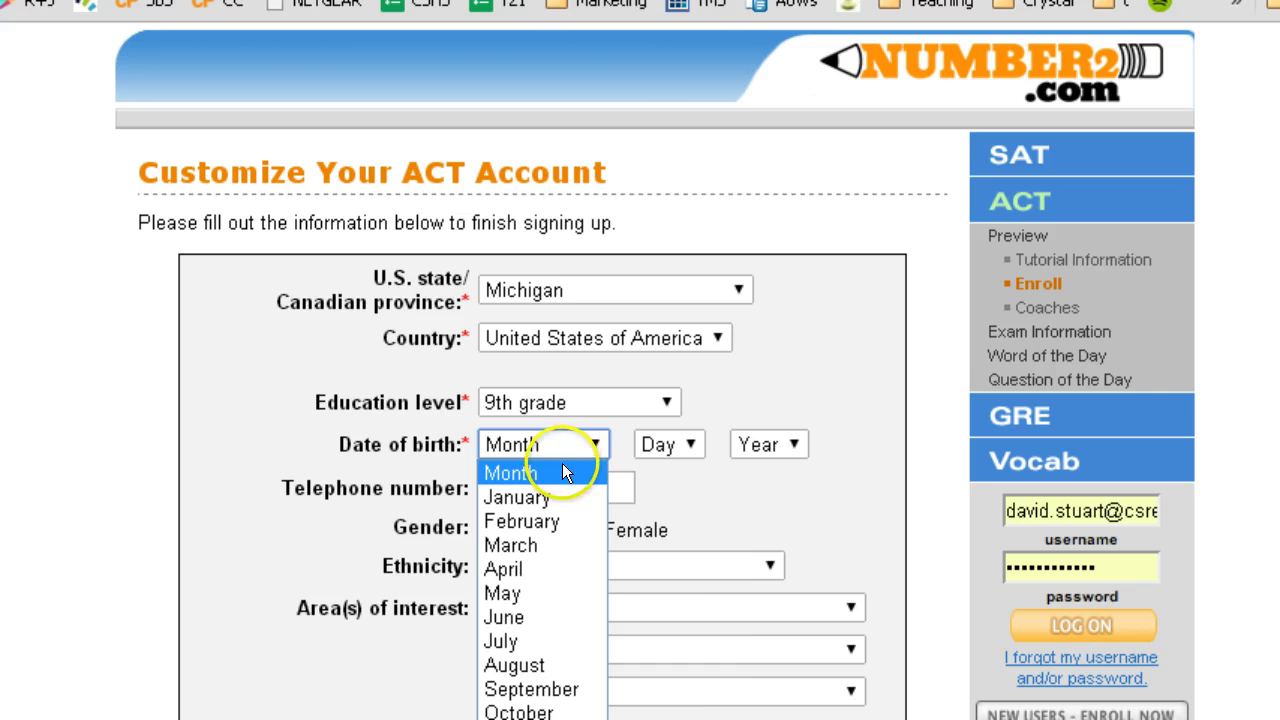
left_click(557, 541)
left_click(686, 449)
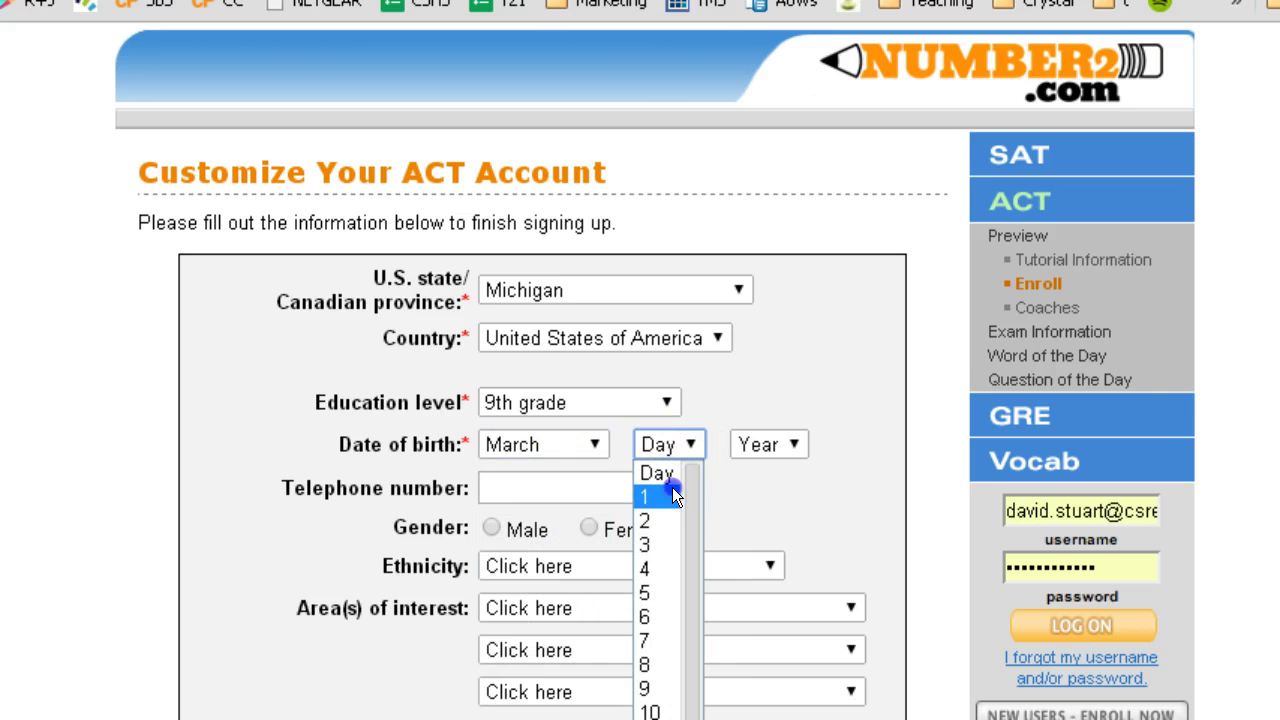
left_click(672, 490)
left_click(749, 445)
scroll(762, 653, "down", 10)
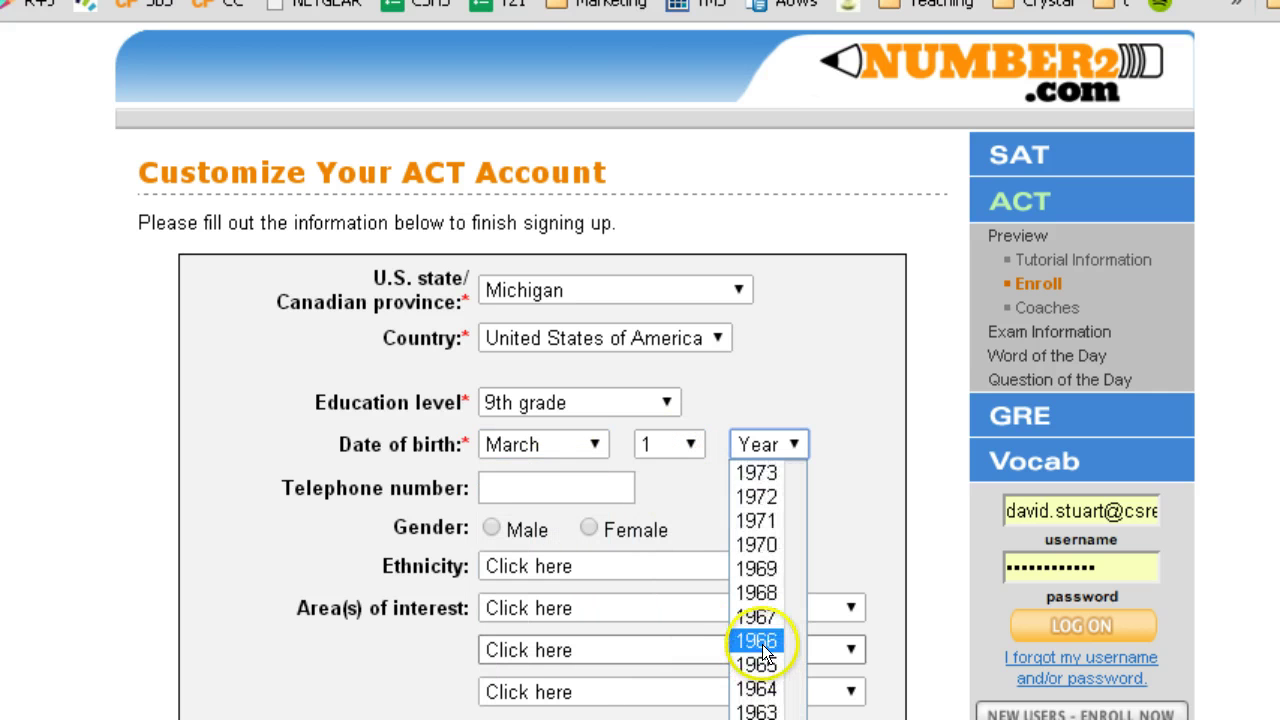
scroll(770, 614, "up", 6)
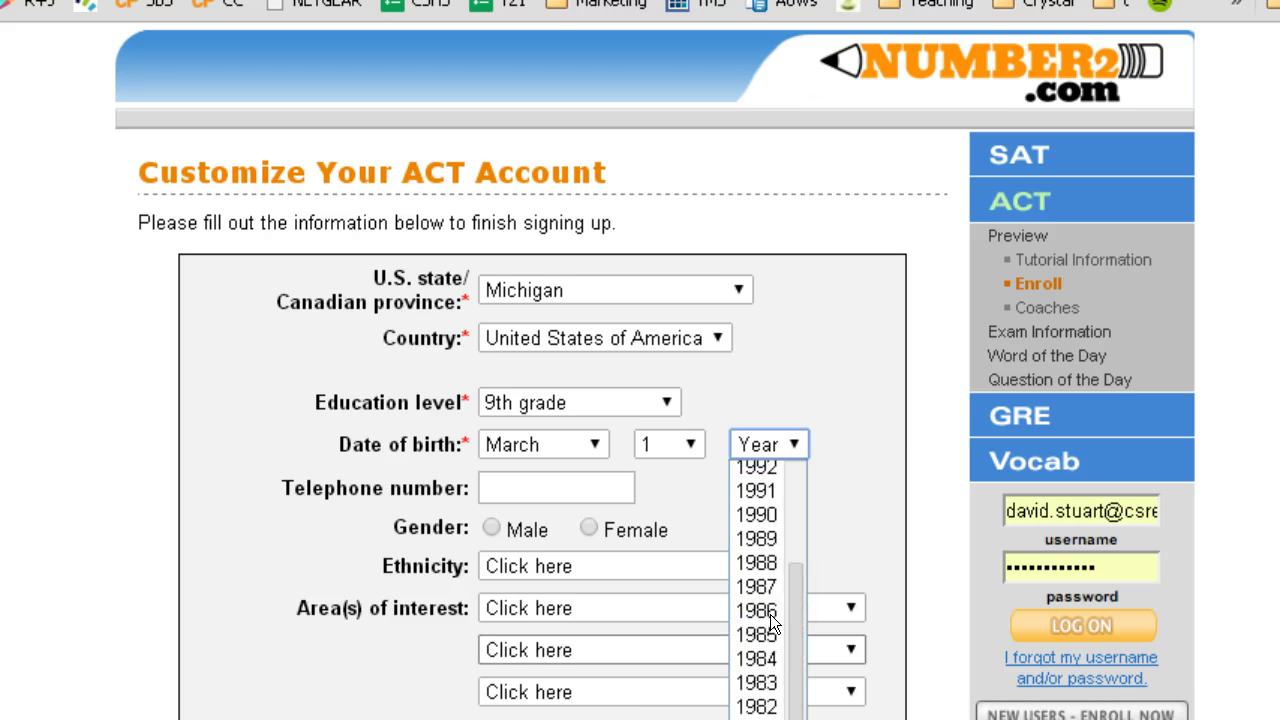
left_click(766, 669)
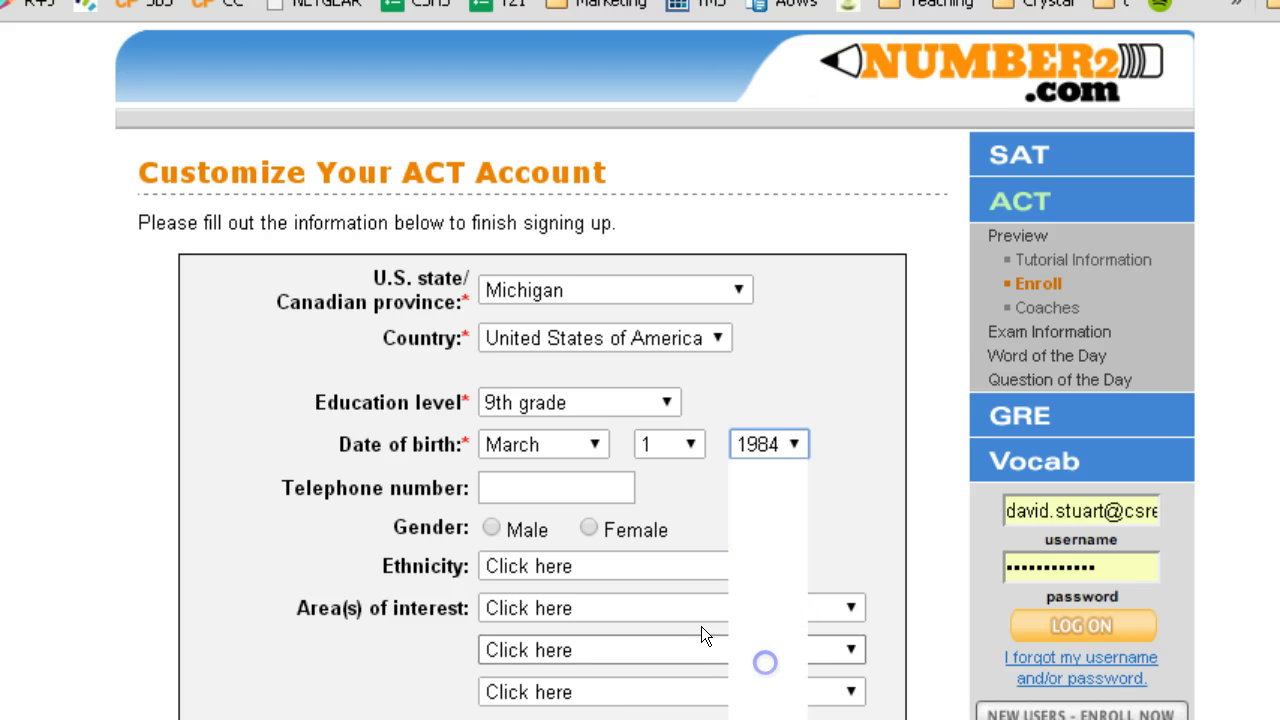
left_click(553, 488)
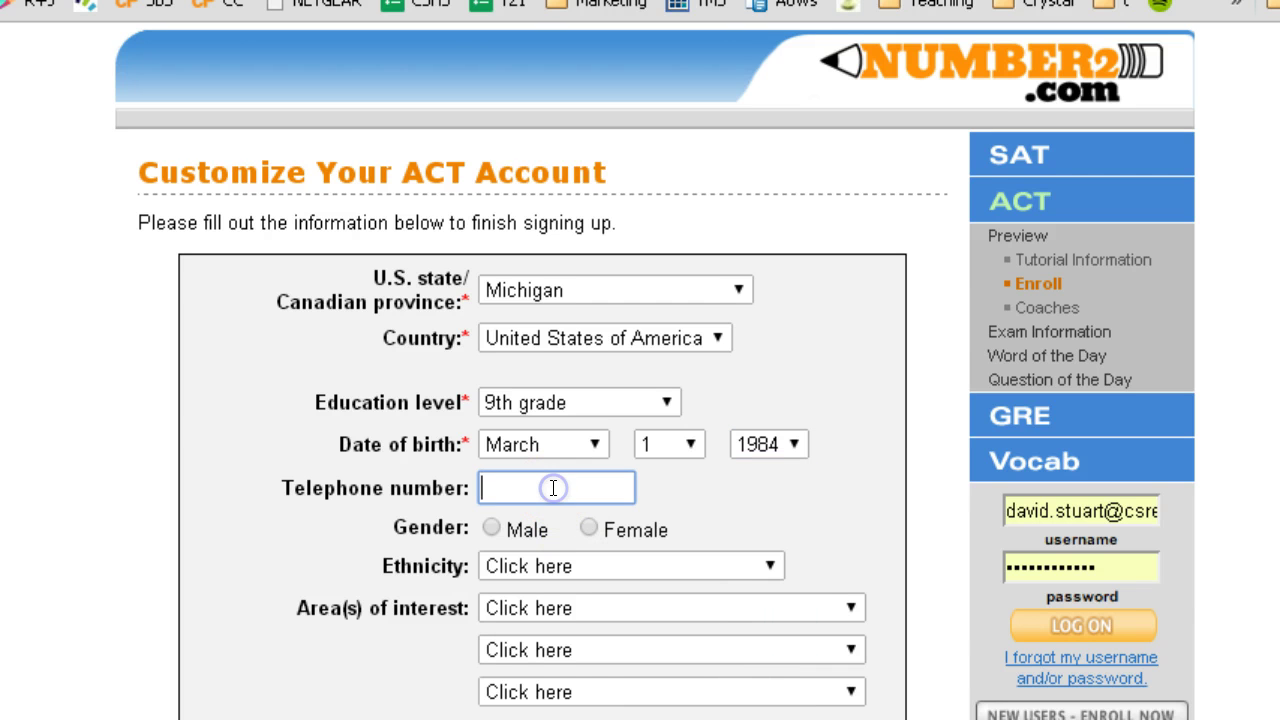
- Set gender to Male and ethnicity to White/Caucasian
left_click(491, 528)
scroll(497, 525, "down", 1)
left_click(506, 491)
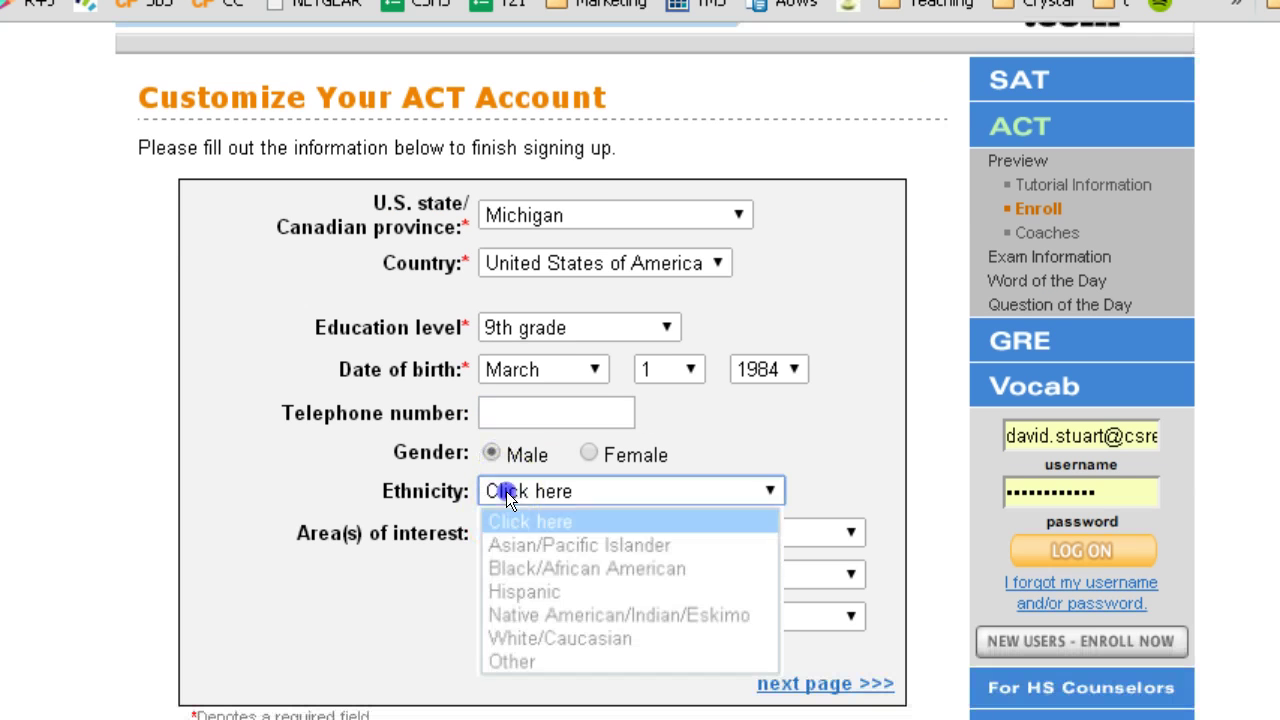
left_click(533, 642)
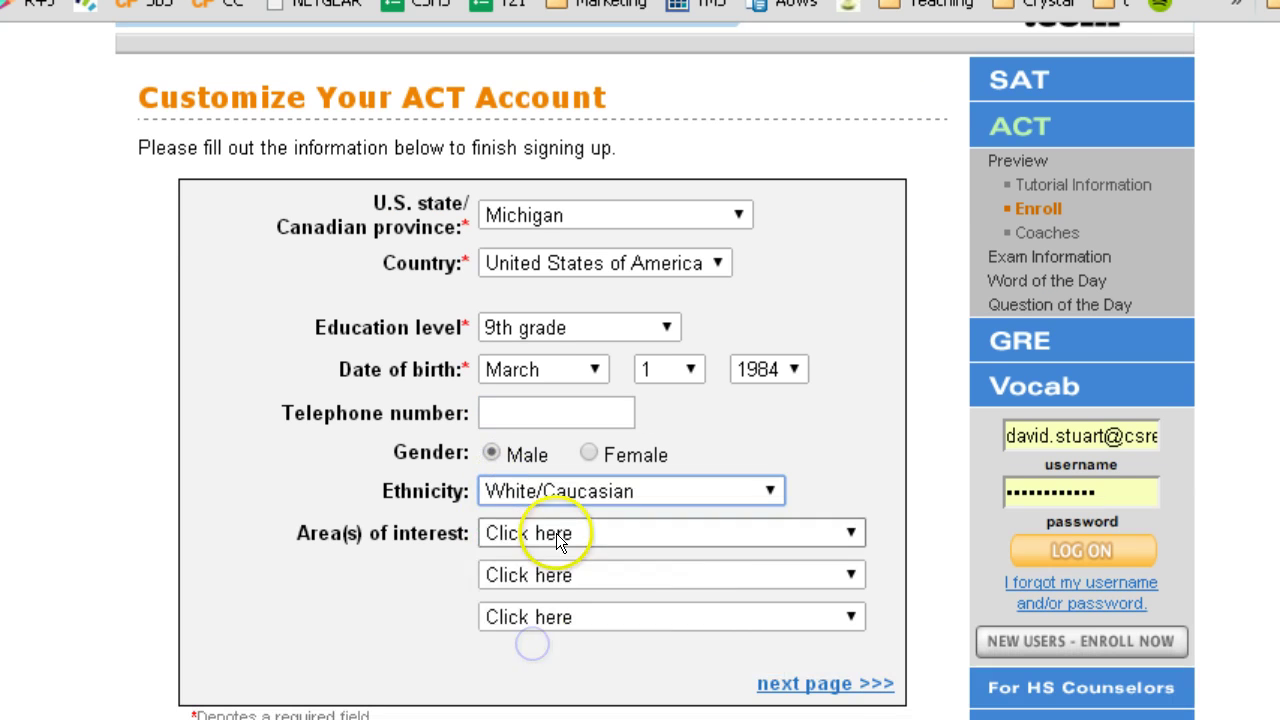
- Choose Education, Anthropology and Landscape Architecture as interests, then submit the profile
left_click(556, 533)
scroll(556, 590, "down", 5)
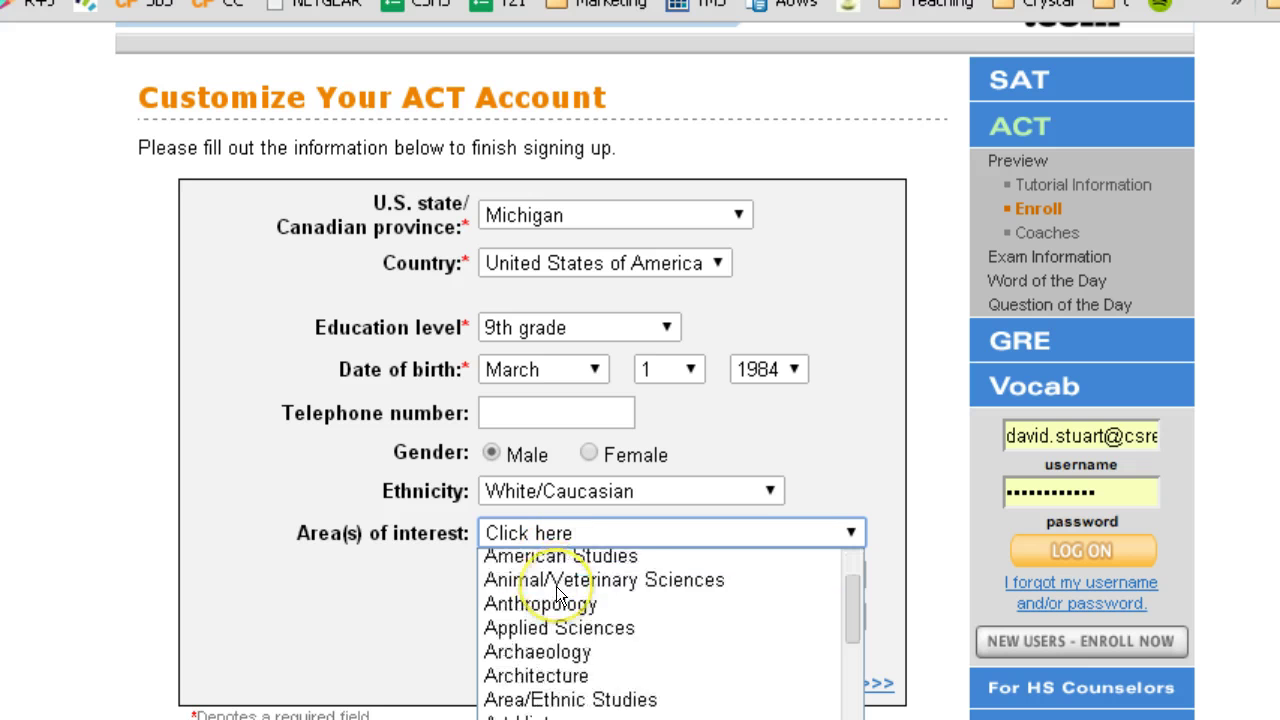
scroll(557, 593, "down", 2)
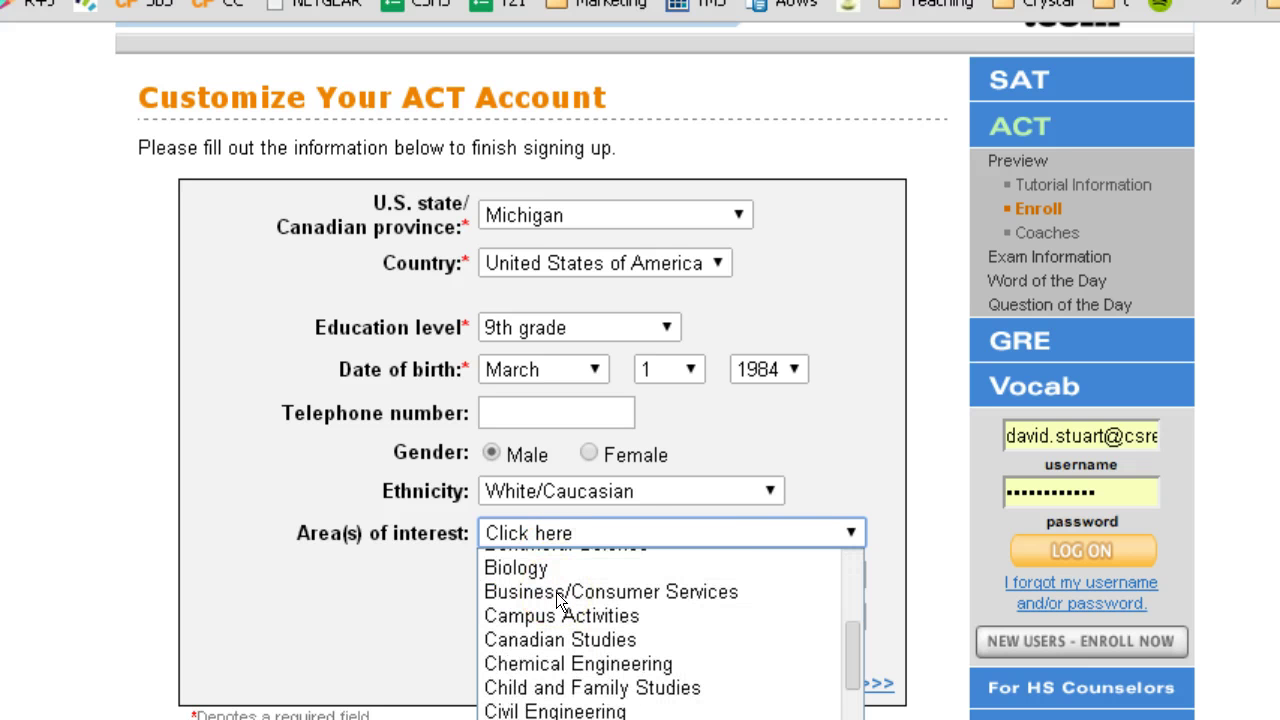
scroll(556, 592, "down", 3)
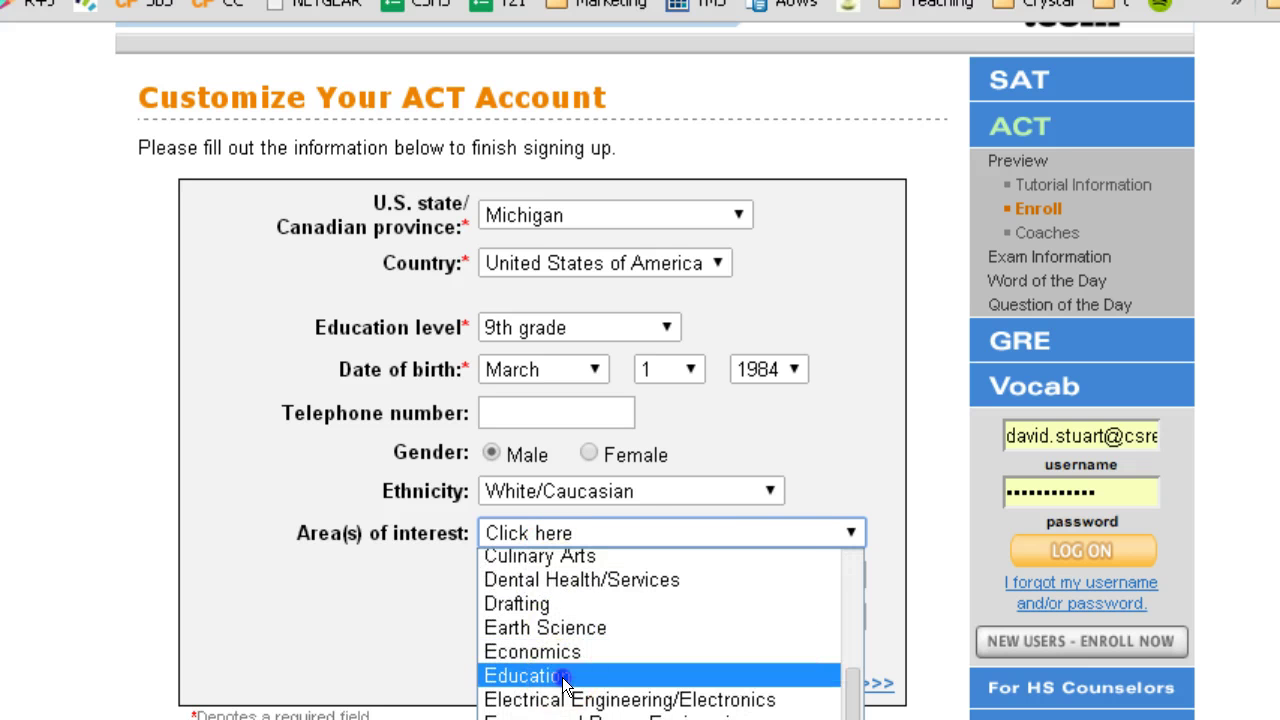
left_click(565, 678)
left_click(556, 575)
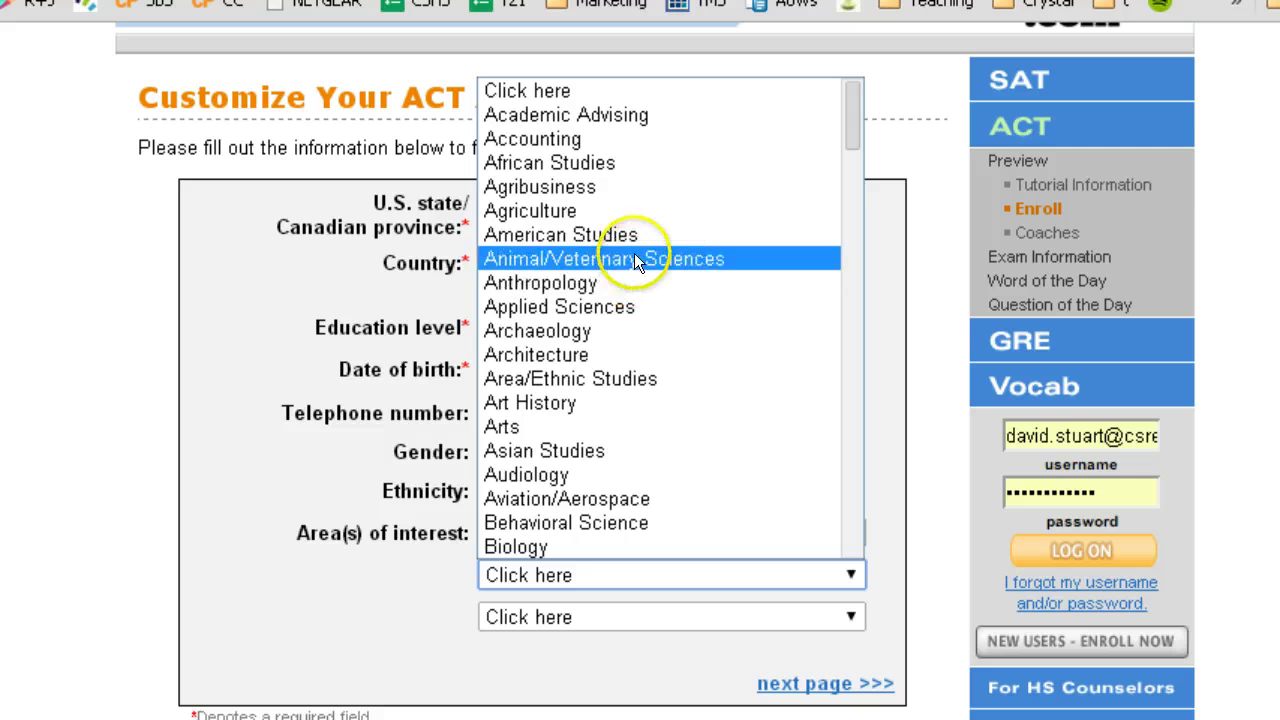
left_click(637, 285)
left_click(530, 615)
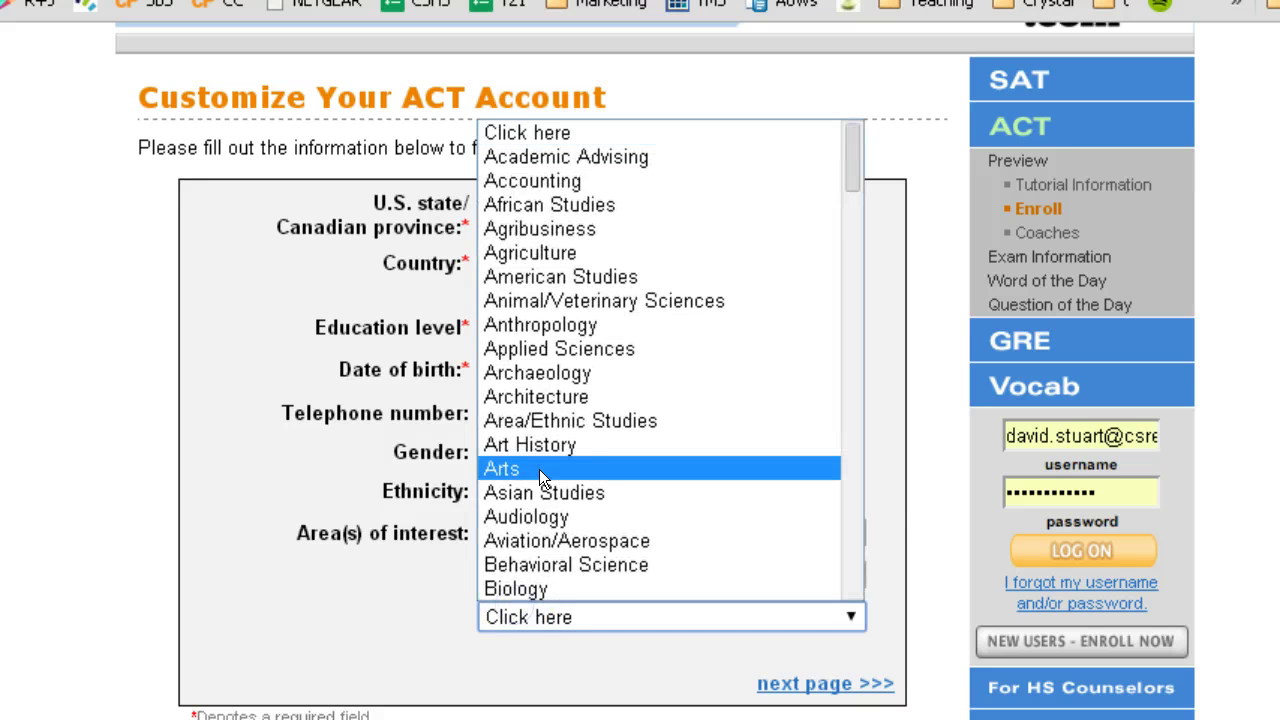
scroll(539, 469, "down", 10)
scroll(539, 475, "down", 2)
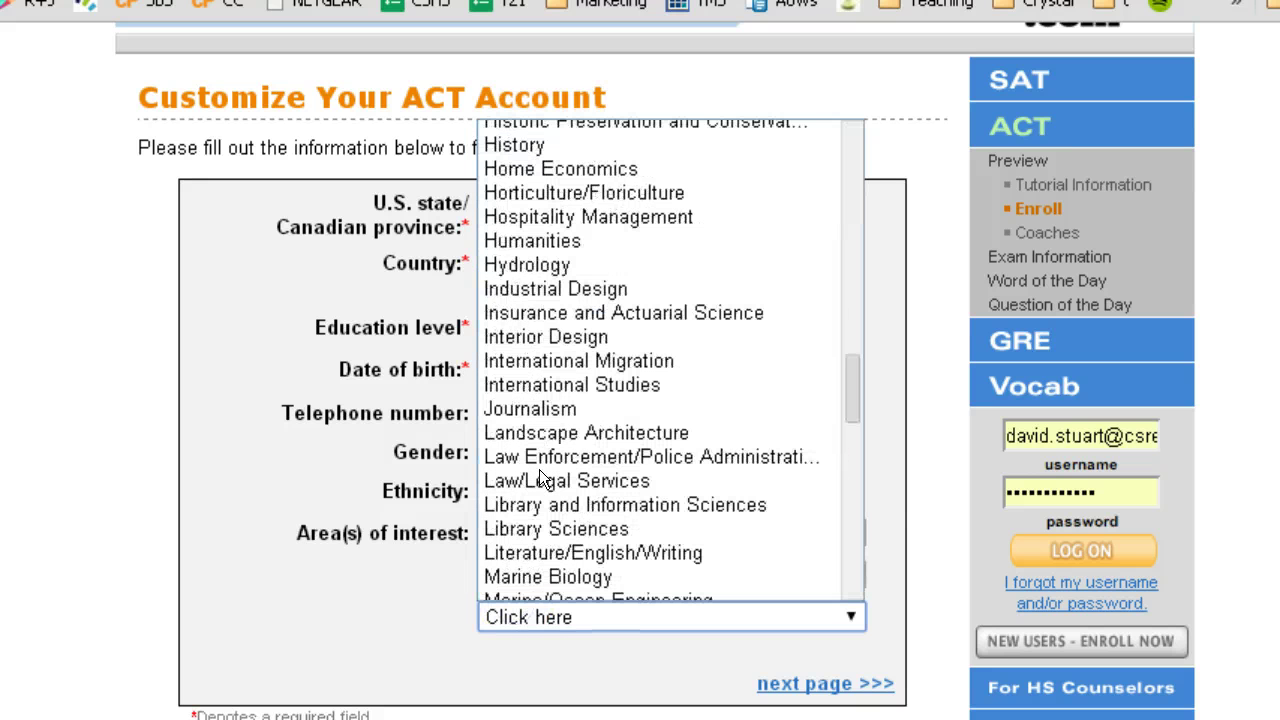
left_click(539, 436)
left_click(371, 608)
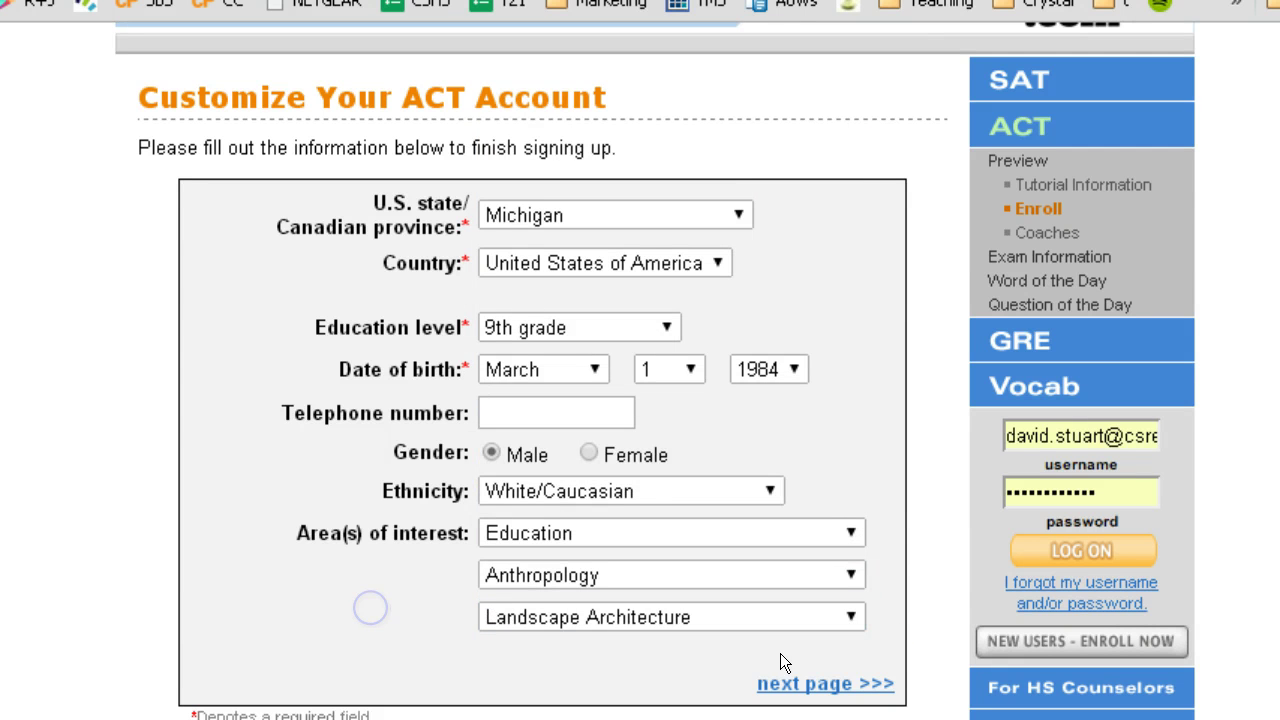
left_click(820, 690)
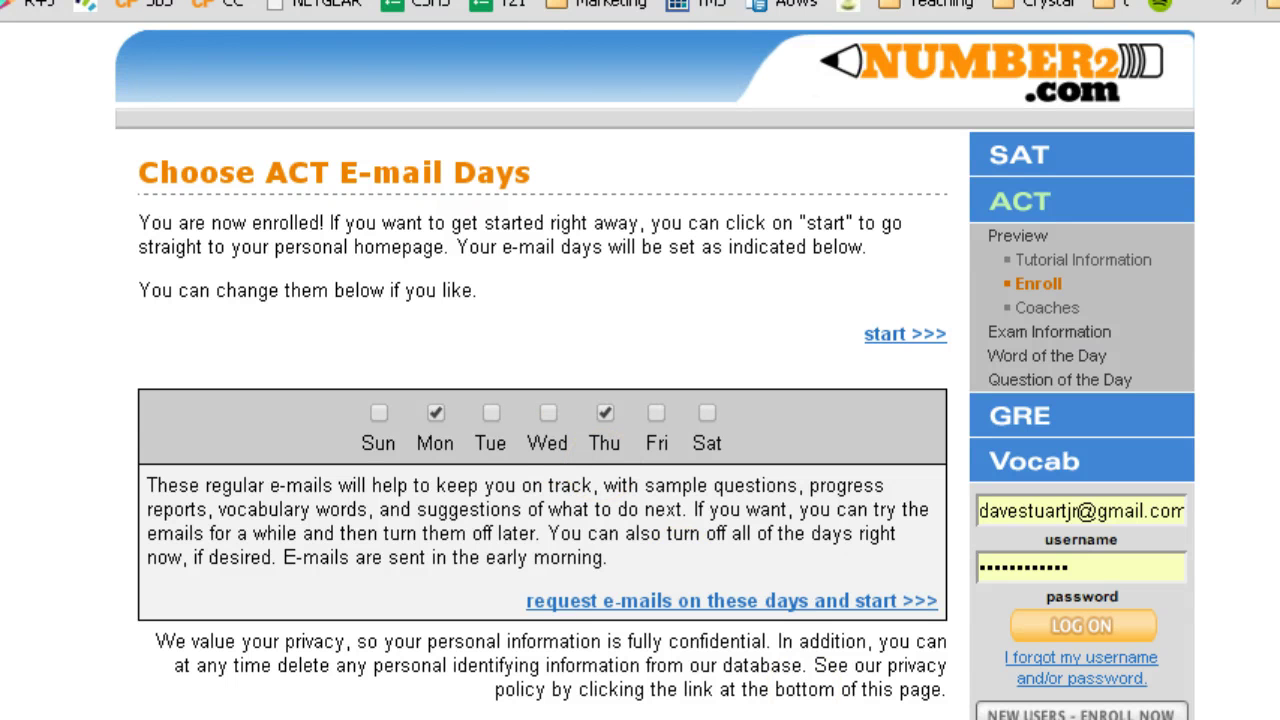
- Switch ACT e-mail days from Monday and Thursday to Friday only and start
scroll(763, 636, "down", 1)
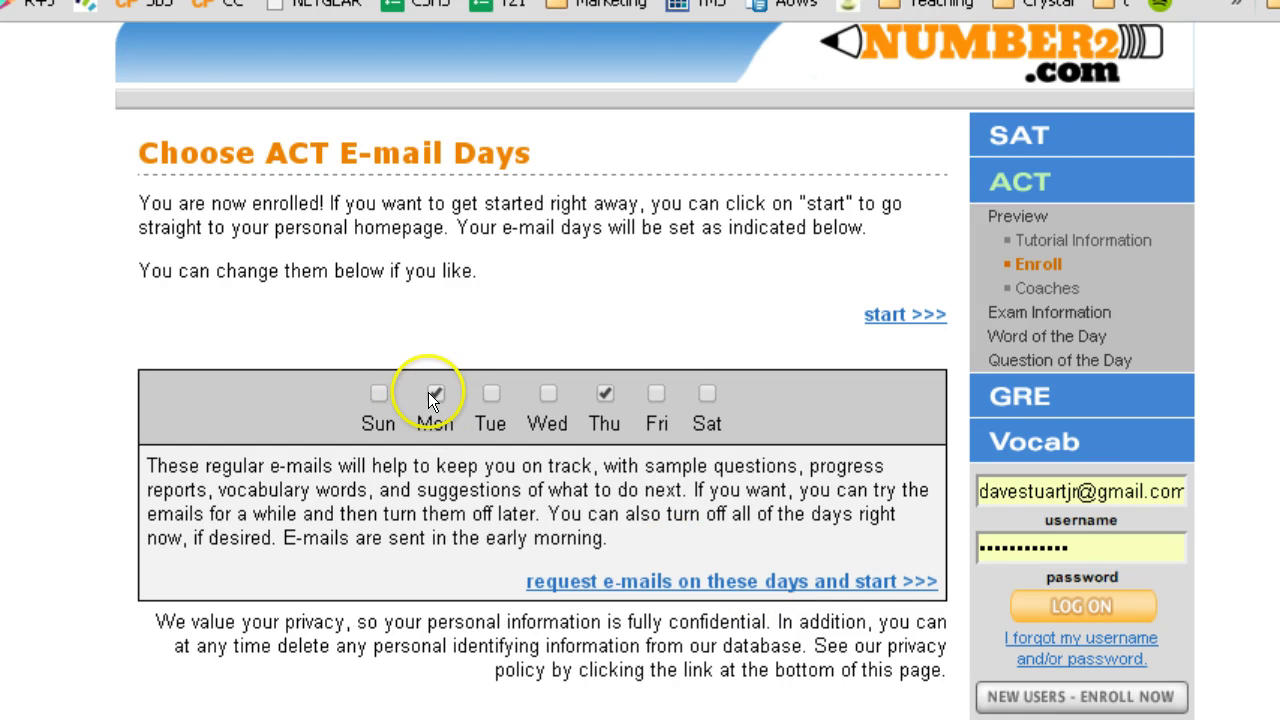
left_click_drag(605, 409, 605, 400)
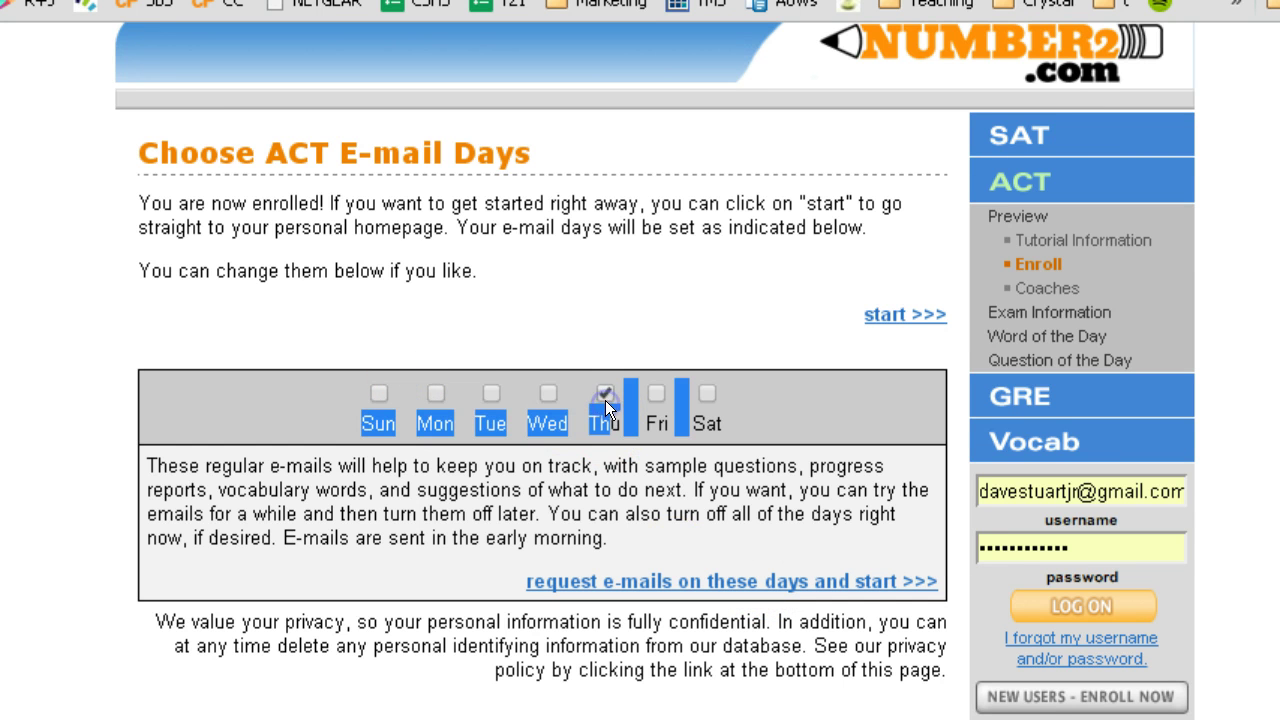
left_click(656, 393)
left_click(648, 452)
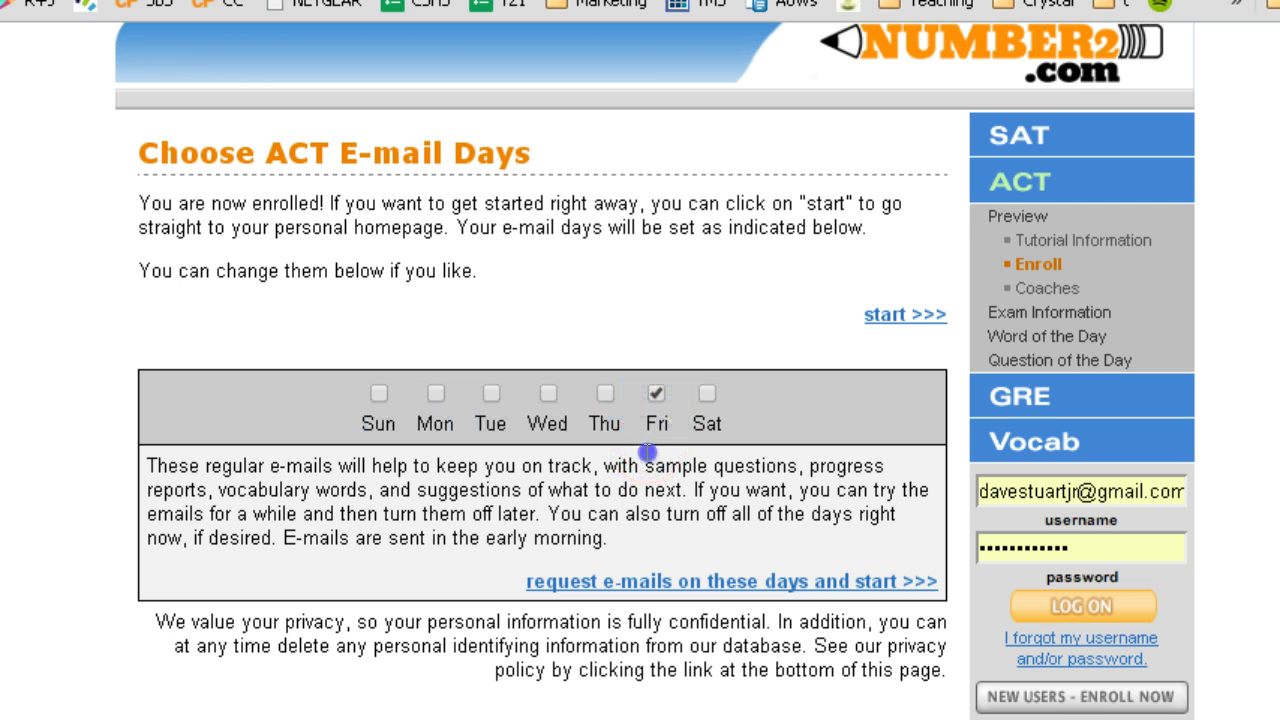
left_click(643, 579)
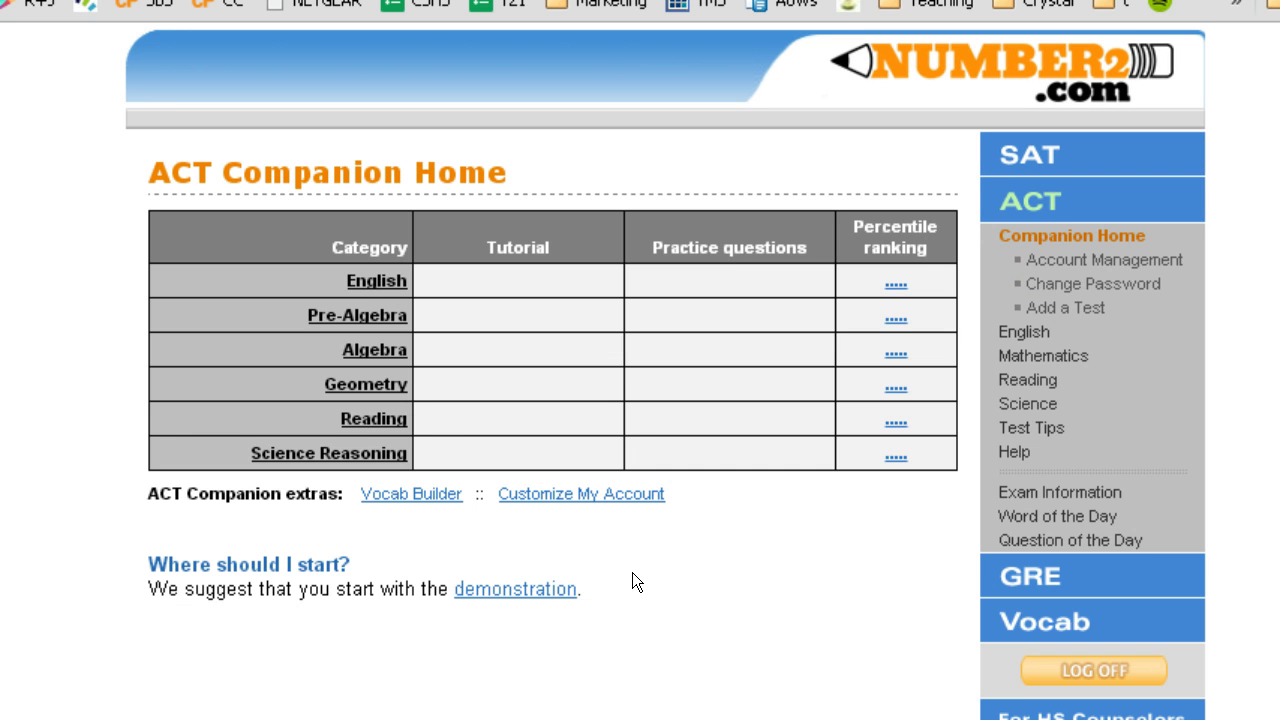
- Follow the Vocab Builder link under ACT Companion extras
left_click(626, 470)
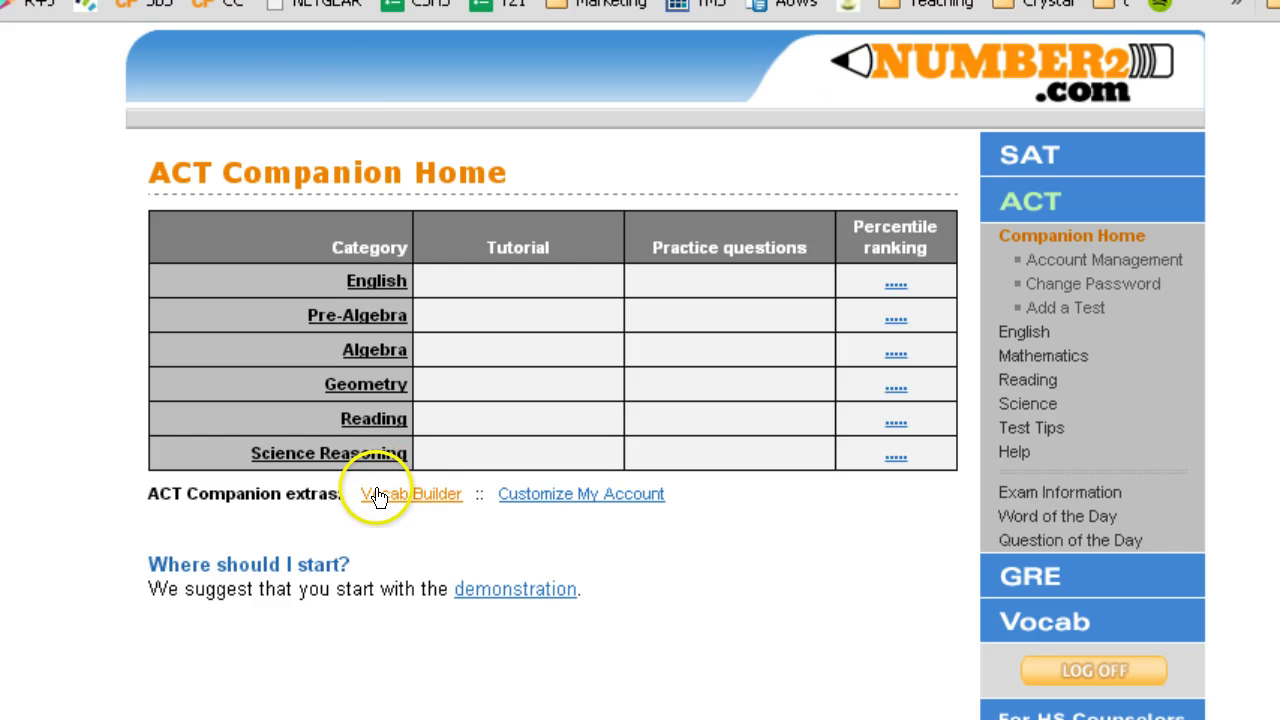
left_click(375, 495)
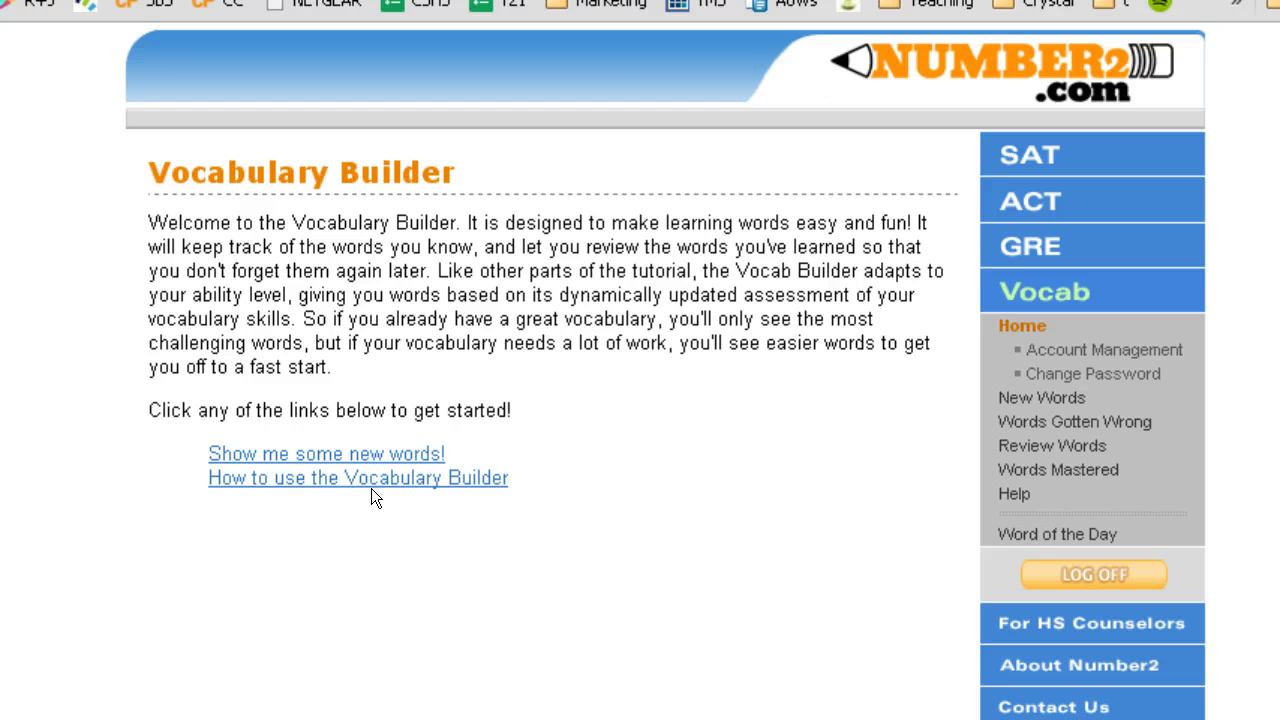
- Start a new-words drill and answer WRIT, trying A and B before correct choice E
left_click(374, 452)
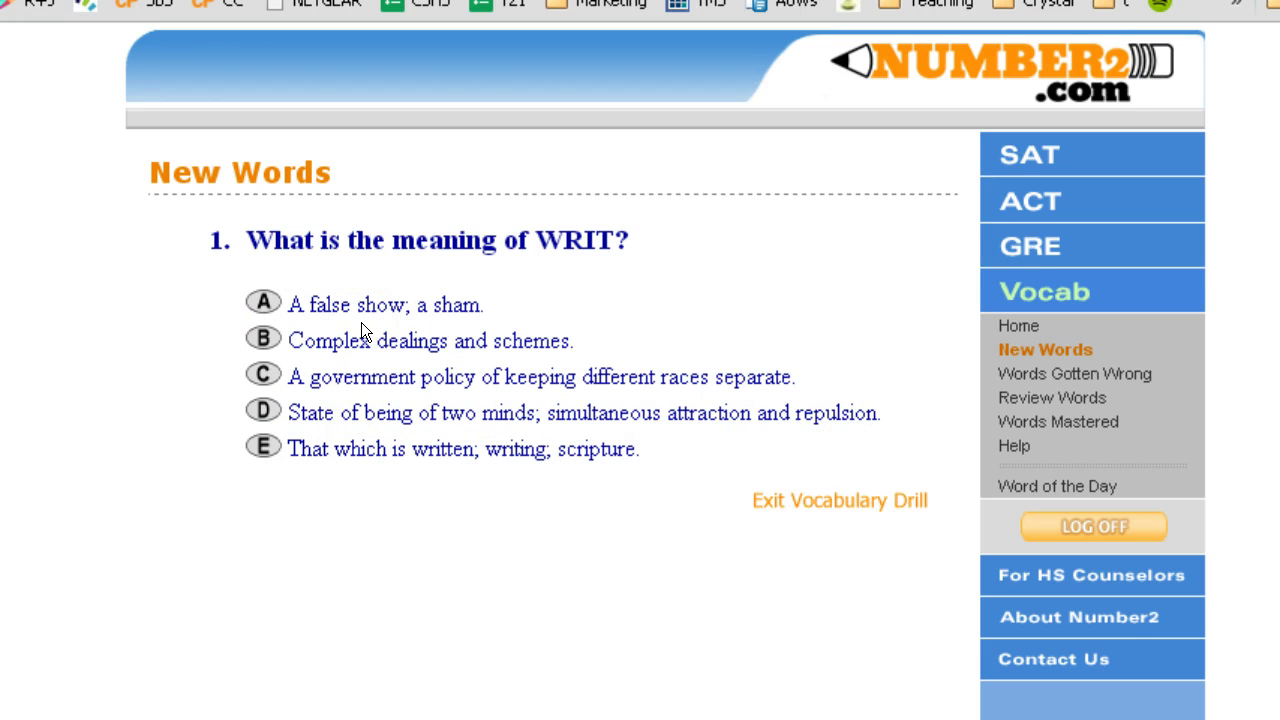
left_click(263, 308)
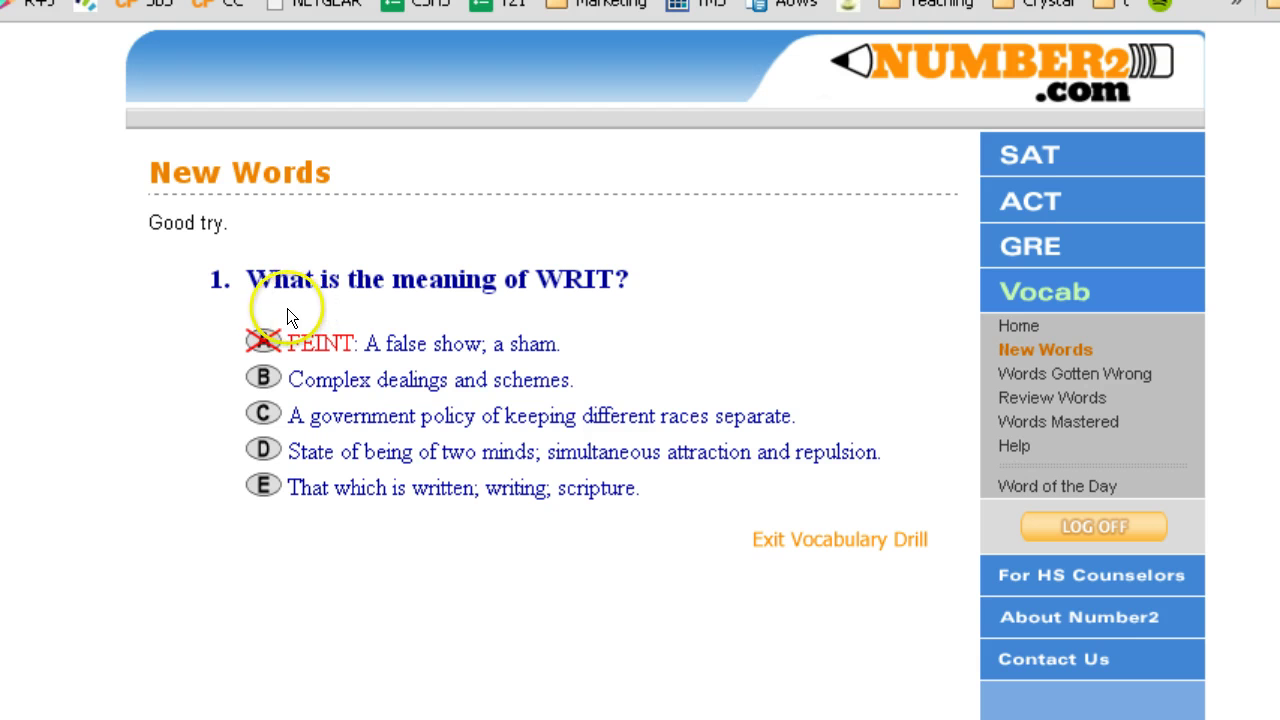
left_click(268, 377)
left_click(277, 490)
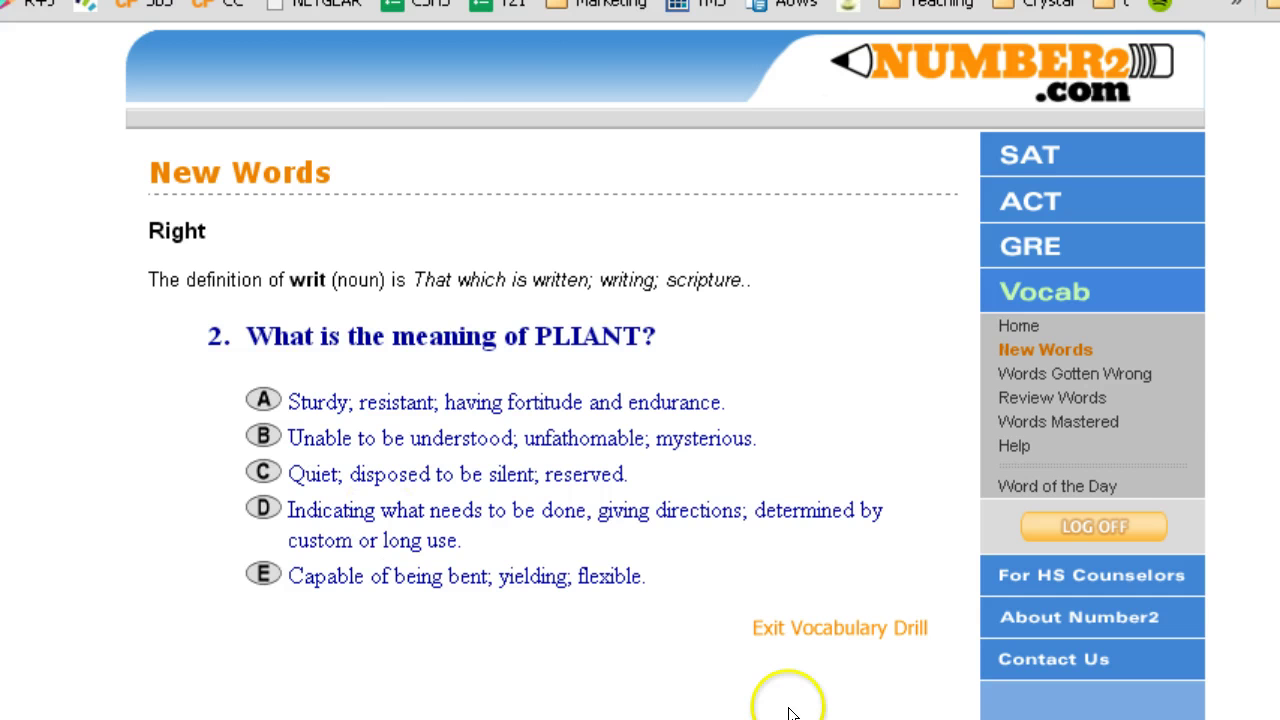
- Exit the drill to show the Vocabulary Builder Summary with 0 correct on the first try
left_click(821, 630)
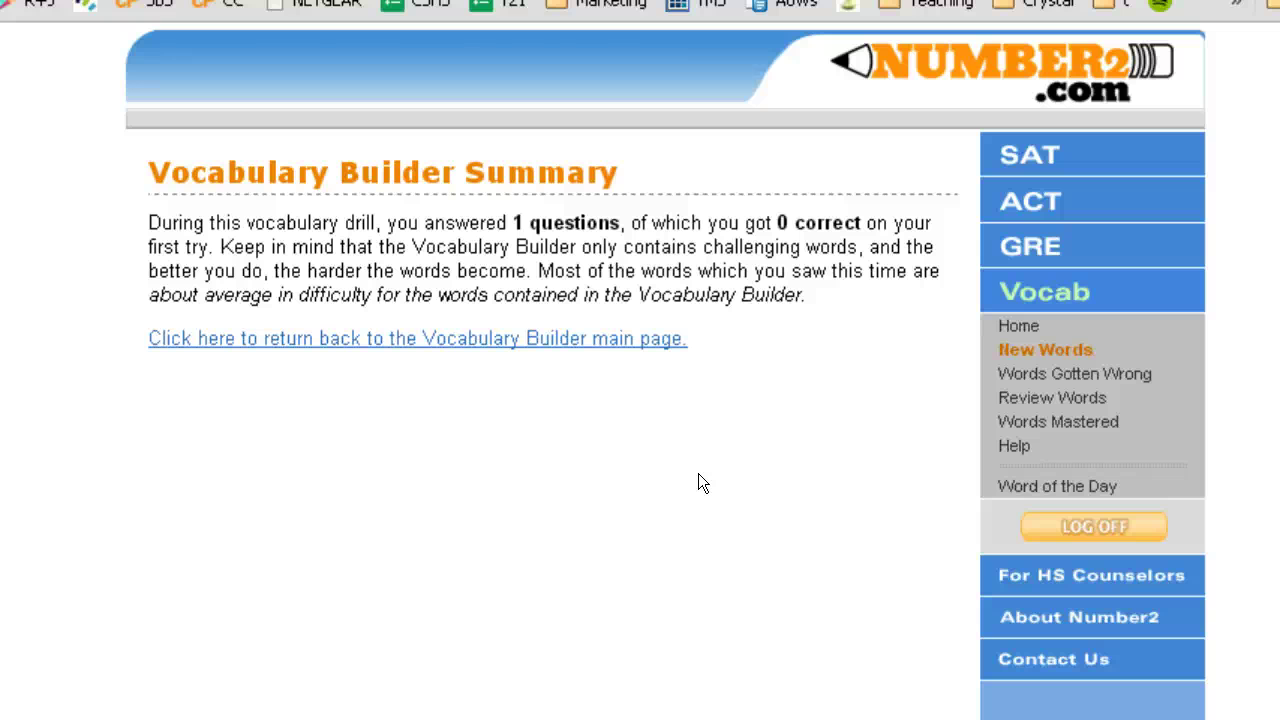
left_click(532, 507)
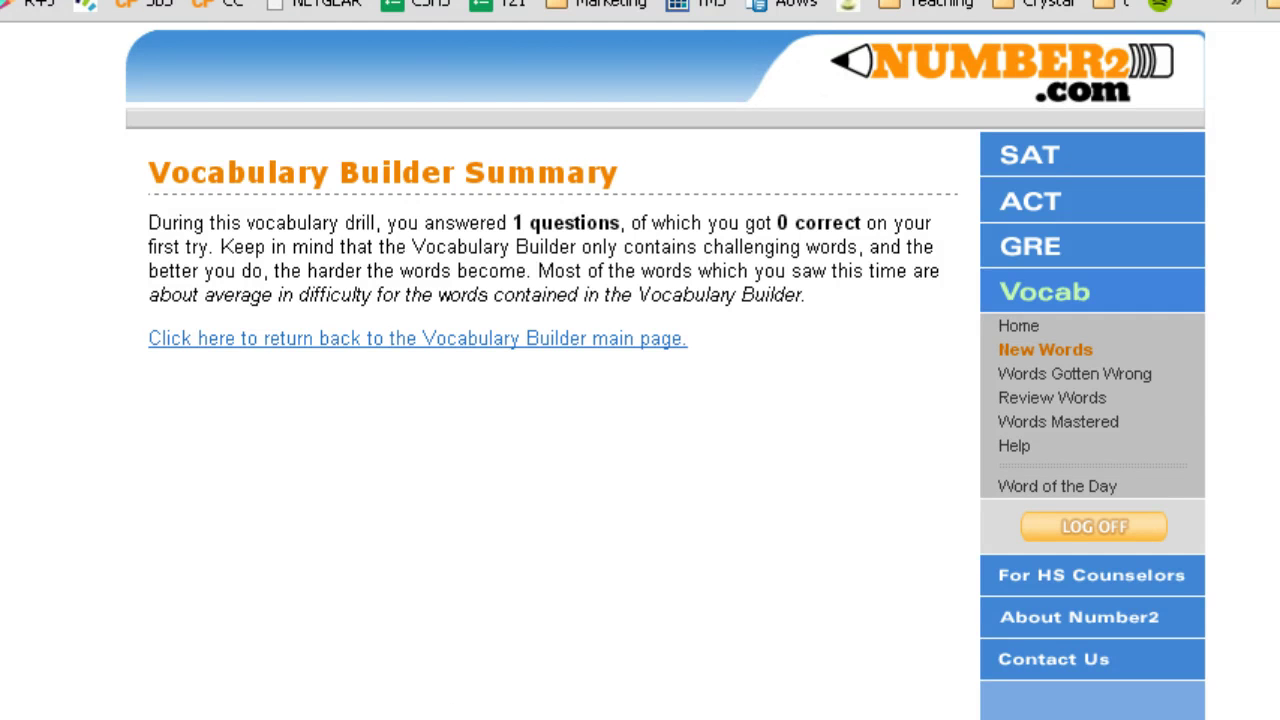